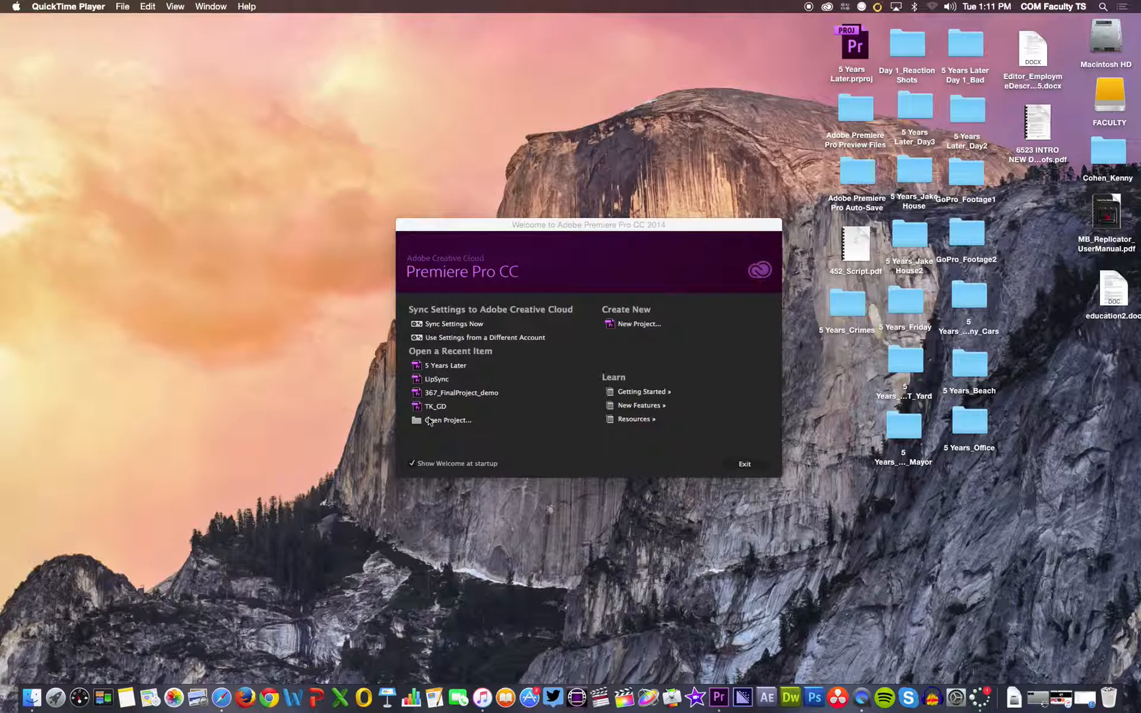
Start a new project and name it Parkour.
{"action": "left_click", "coordinate": [609, 328]}
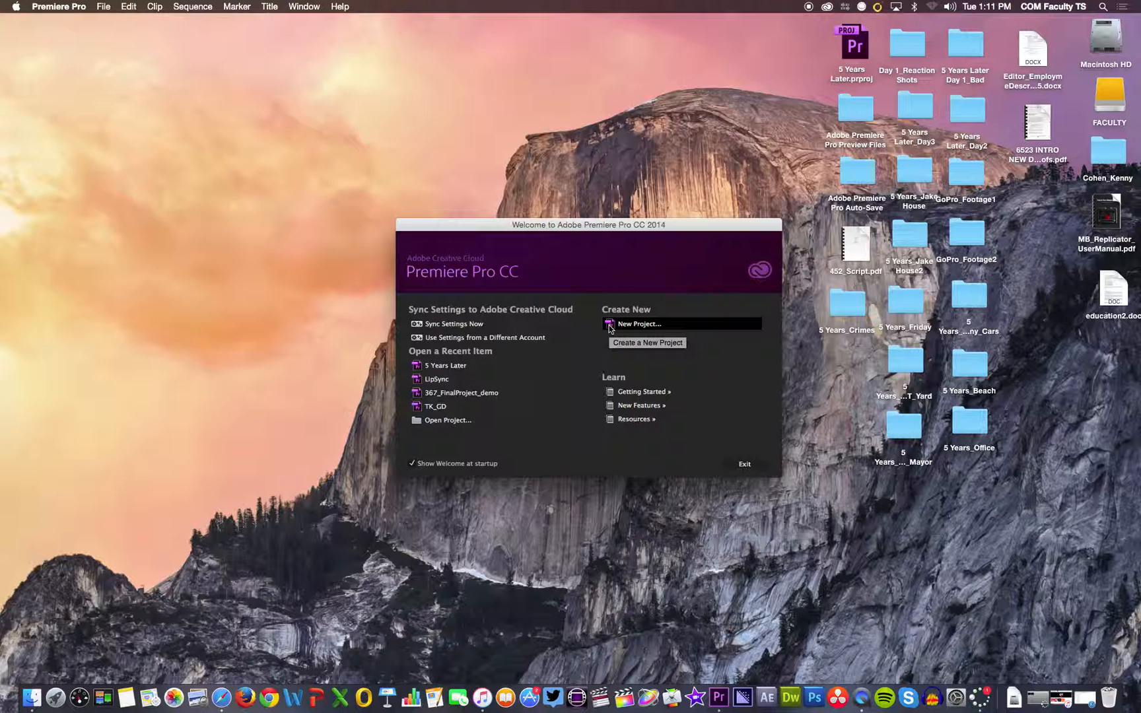
{"action": "left_click", "coordinate": [609, 325]}
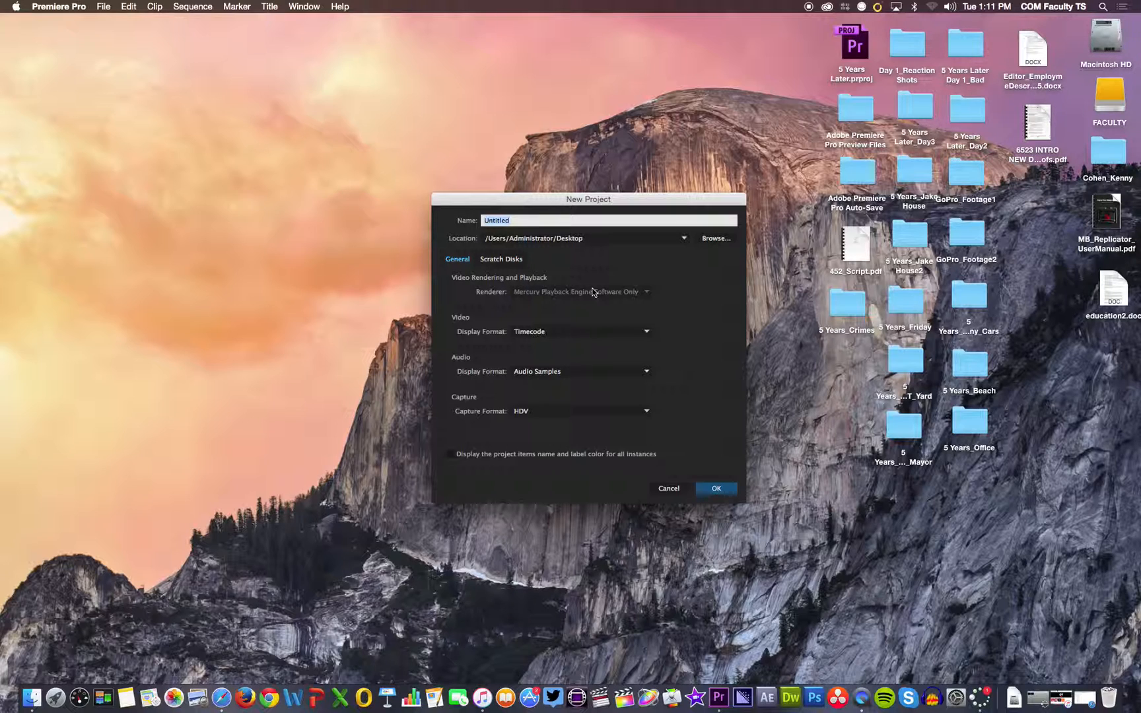
{"action": "type", "text": "Parkour"}
{"action": "left_click", "coordinate": [717, 238]}
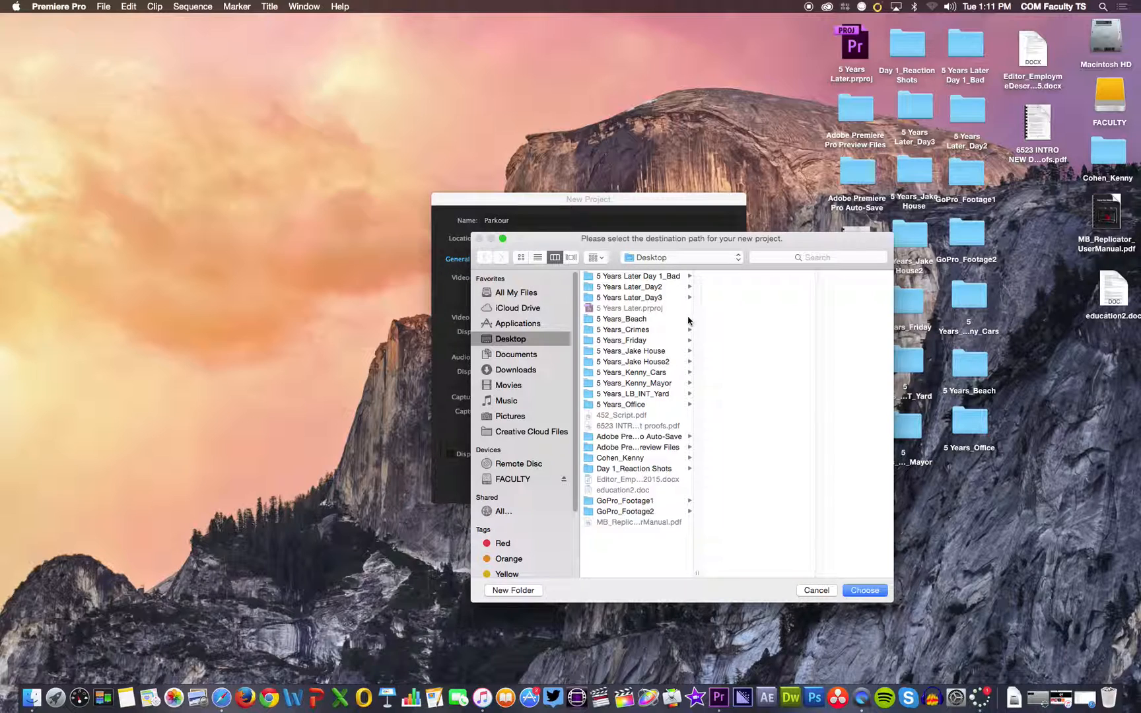
{"action": "left_click", "coordinate": [519, 481]}
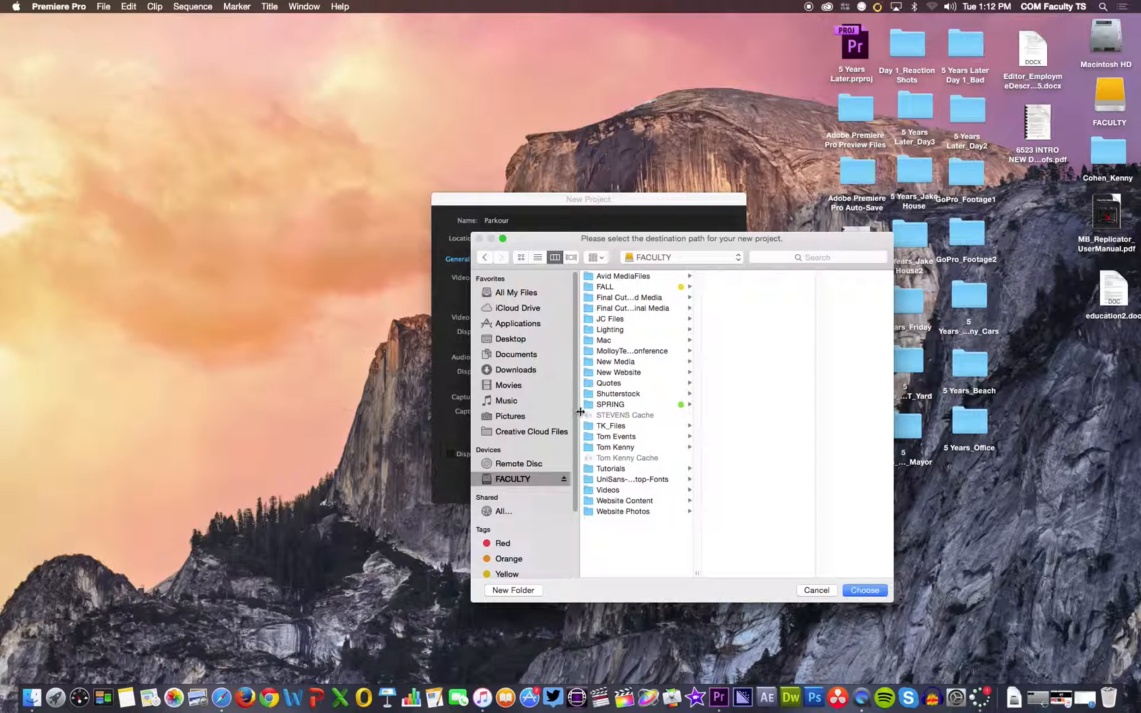
{"action": "left_click", "coordinate": [617, 427]}
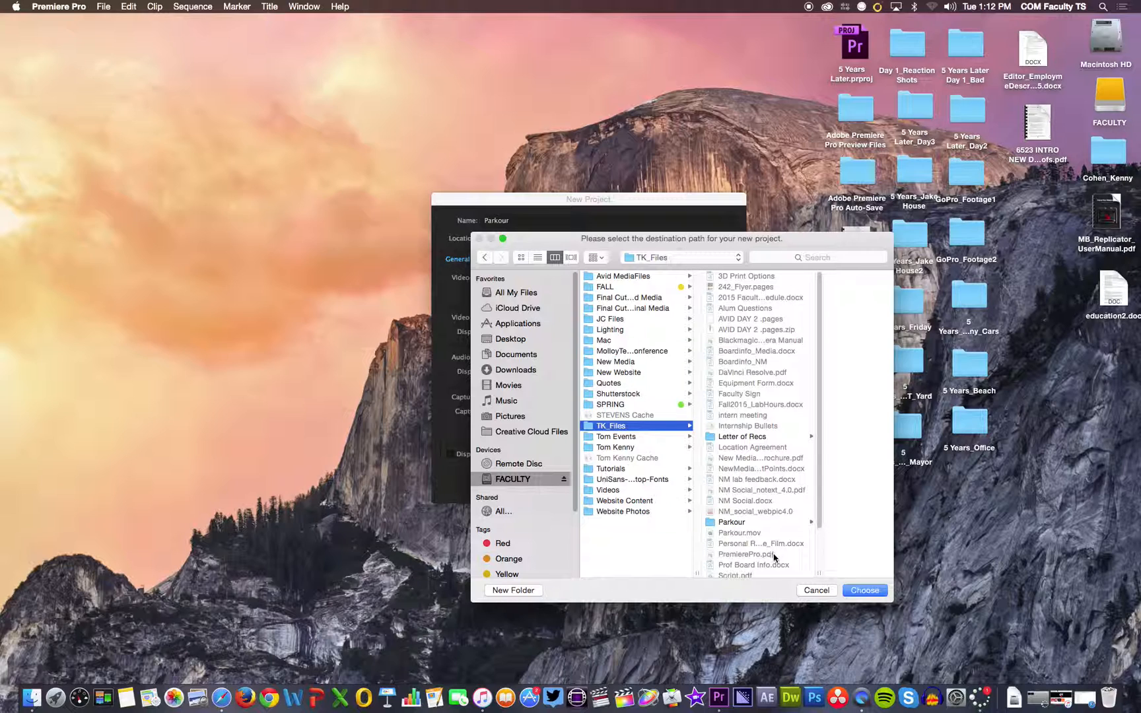
{"action": "left_click", "coordinate": [817, 590]}
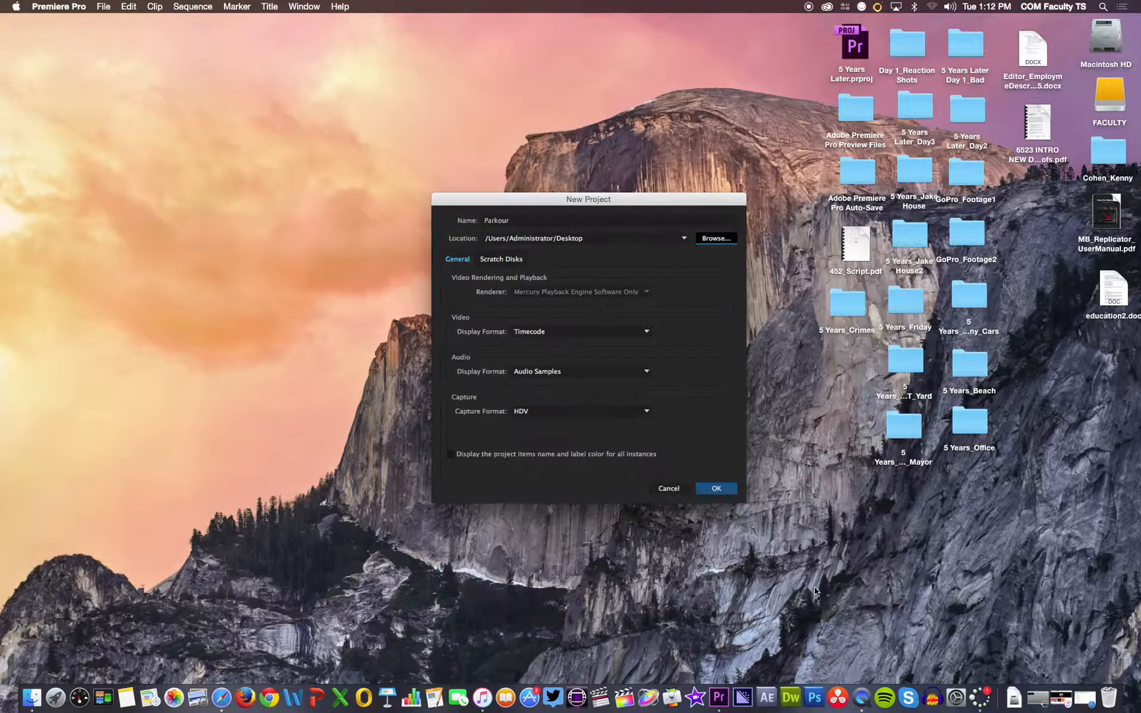
Change the project name to Parkour_2 and set its location to the TK_Files folder on the FACULTY drive.
{"action": "left_click", "coordinate": [533, 222]}
{"action": "type", "text": "_2"}
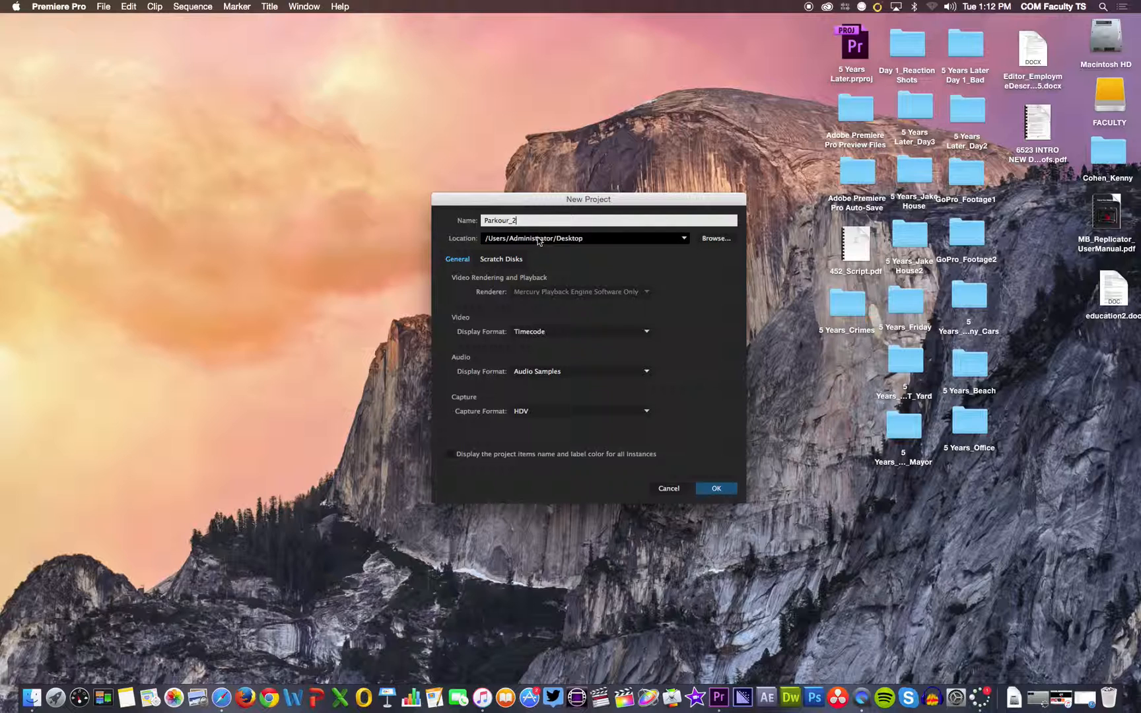
{"action": "left_click", "coordinate": [705, 243]}
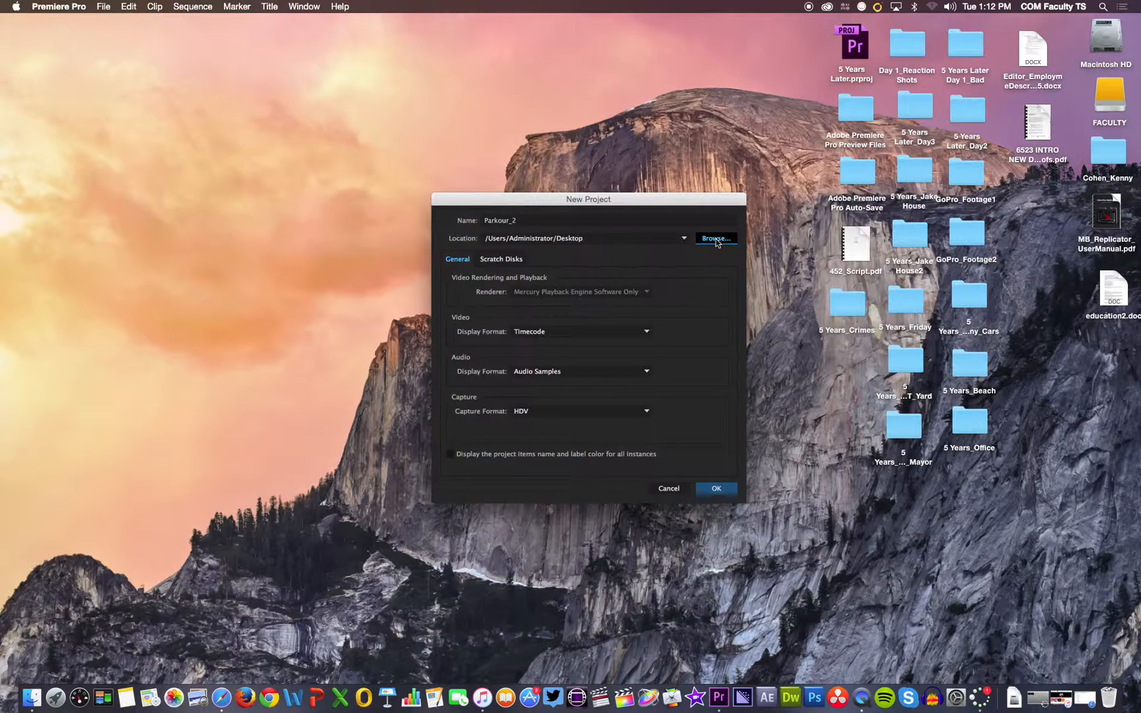
{"action": "left_click", "coordinate": [516, 479]}
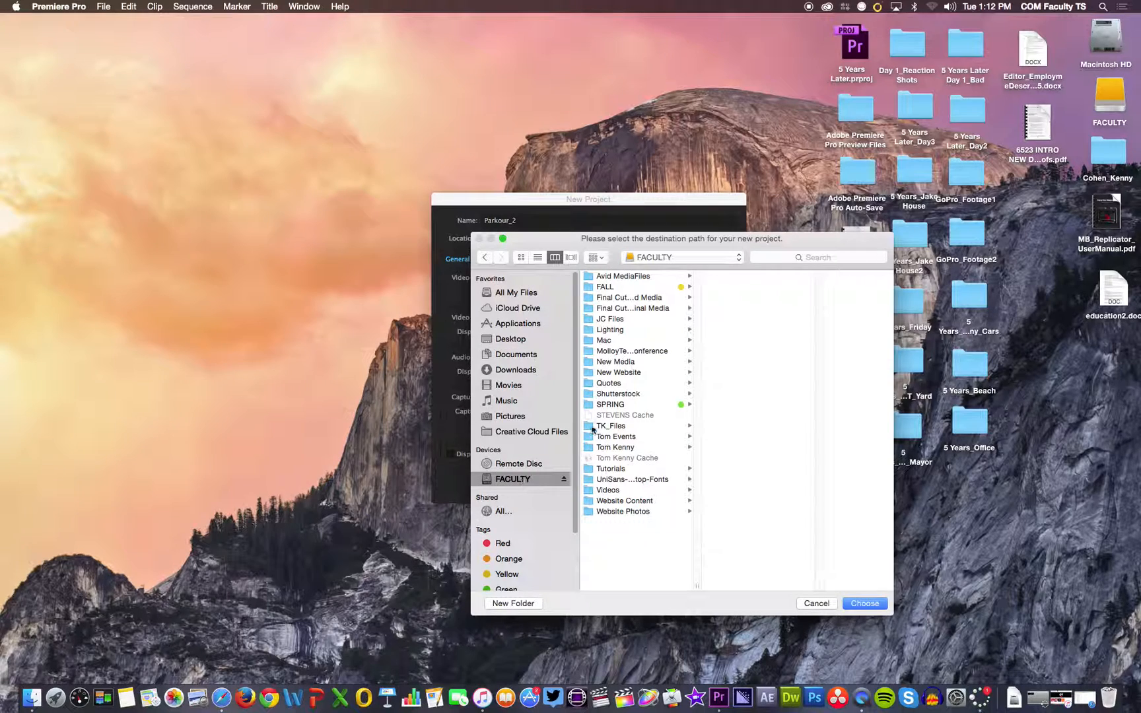
{"action": "left_click", "coordinate": [629, 426]}
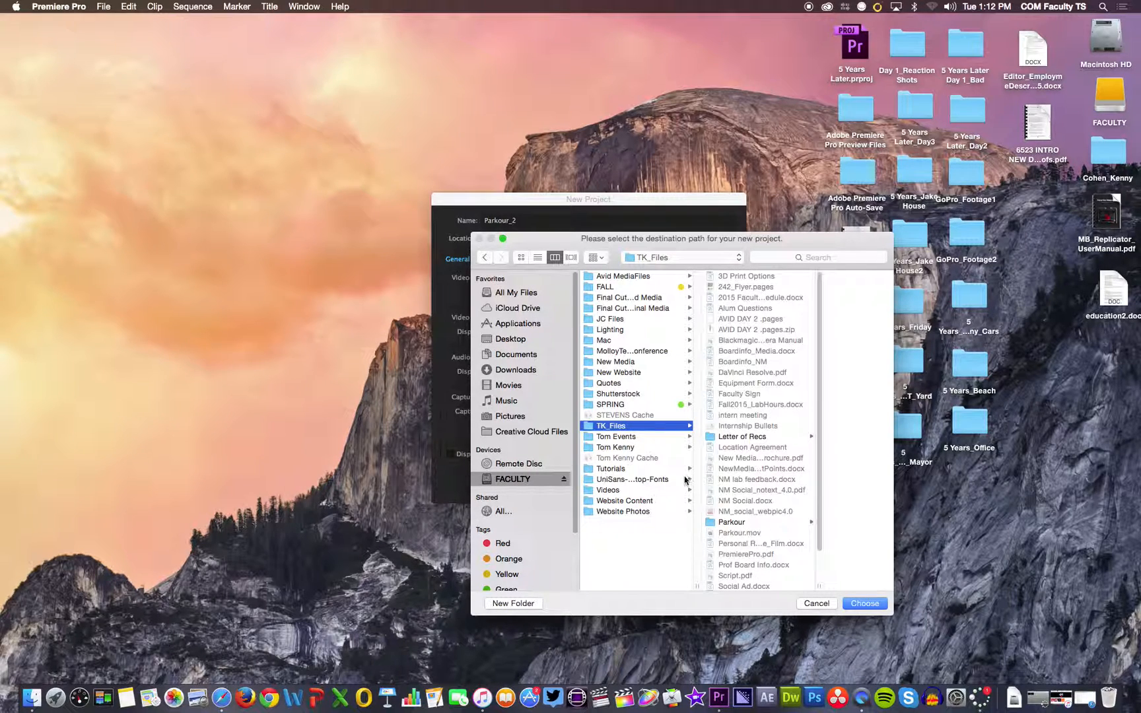
{"action": "left_click", "coordinate": [866, 603]}
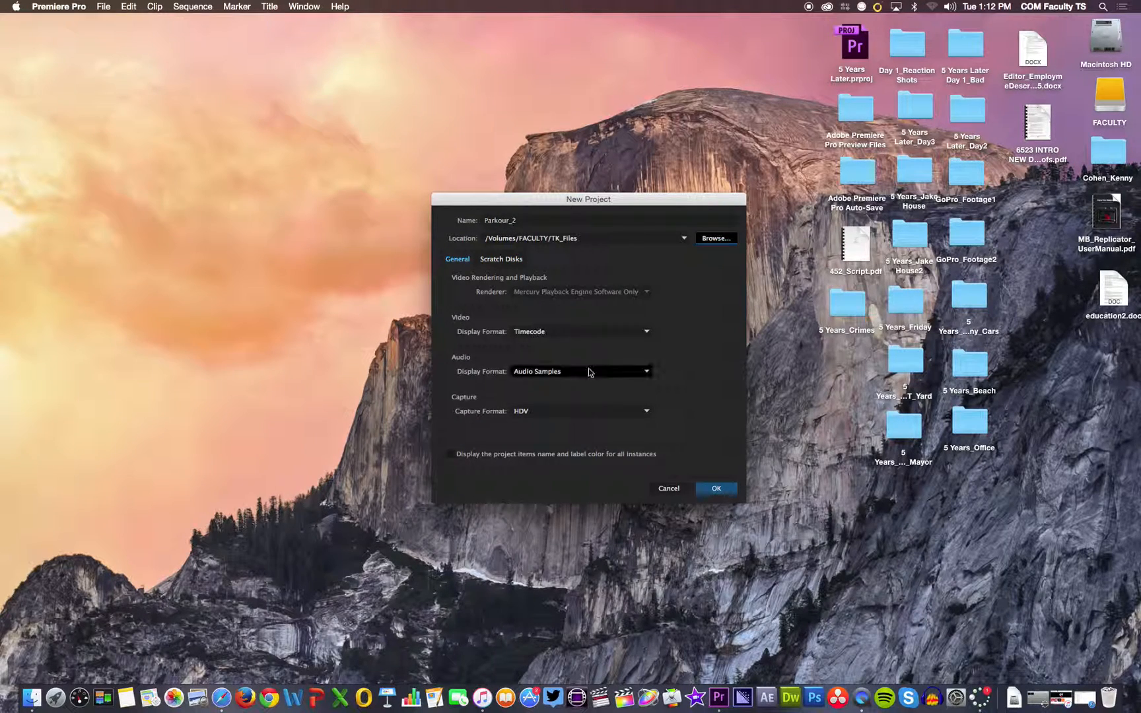
Keep Timecode as the video display format, Audio Samples for audio and HDV for capture, and create the project.
{"action": "left_click", "coordinate": [589, 334]}
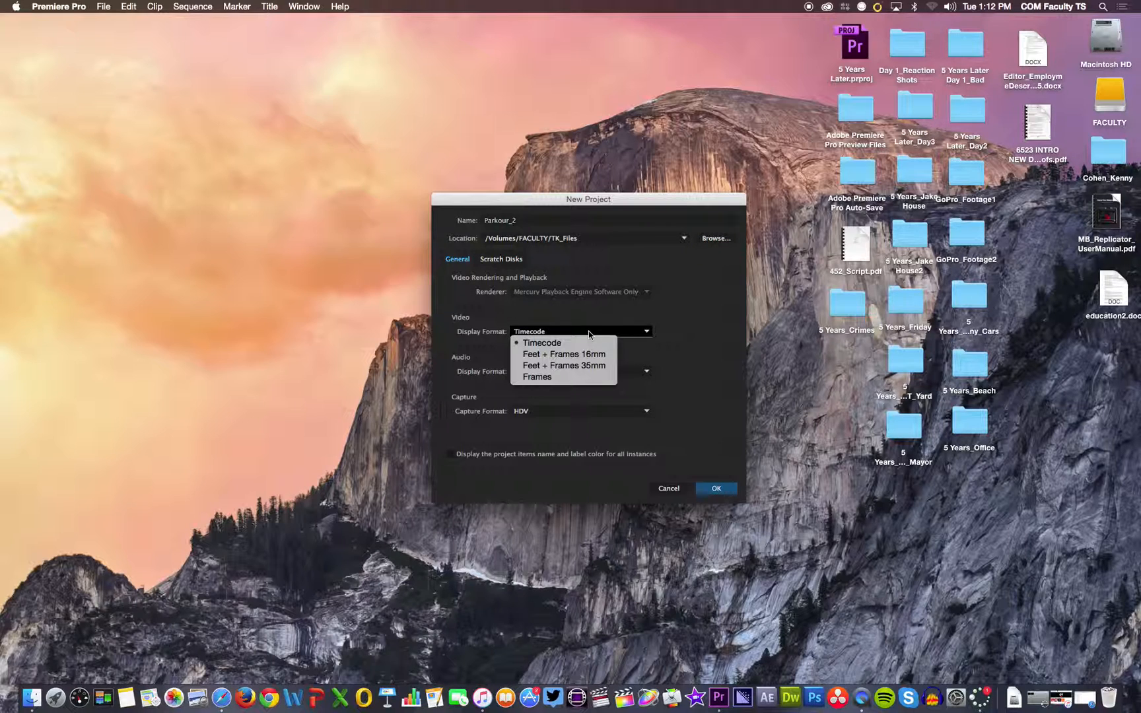
{"action": "left_click", "coordinate": [591, 332]}
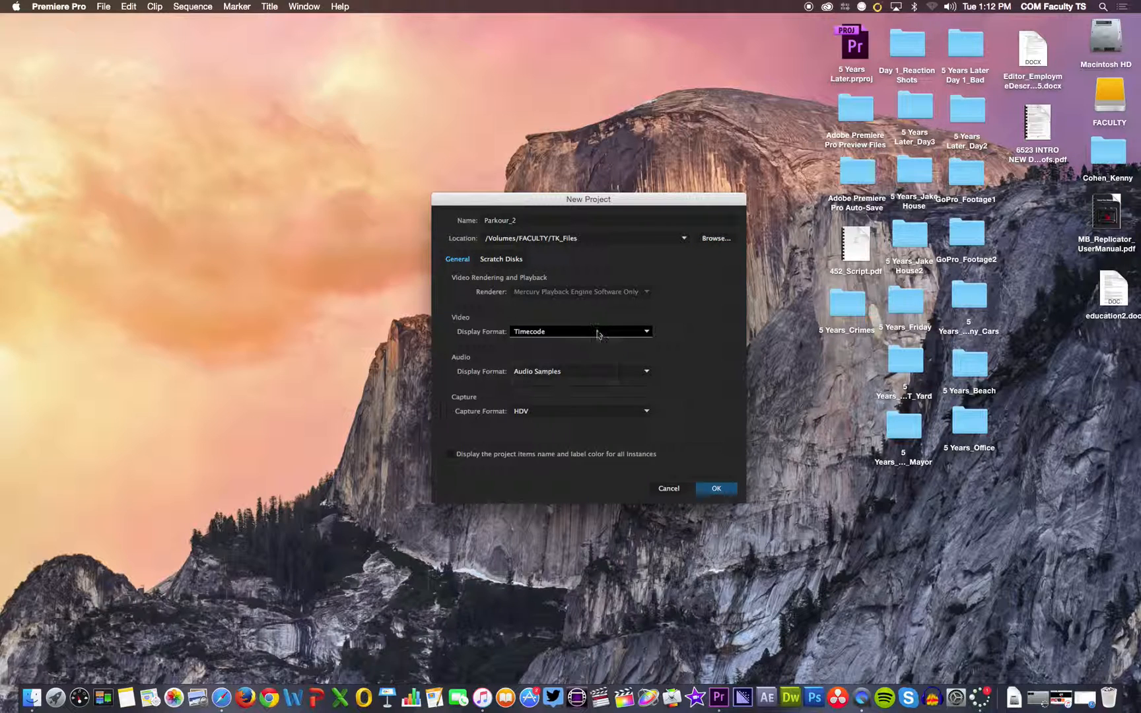
{"action": "left_click", "coordinate": [597, 377]}
{"action": "left_click", "coordinate": [606, 364]}
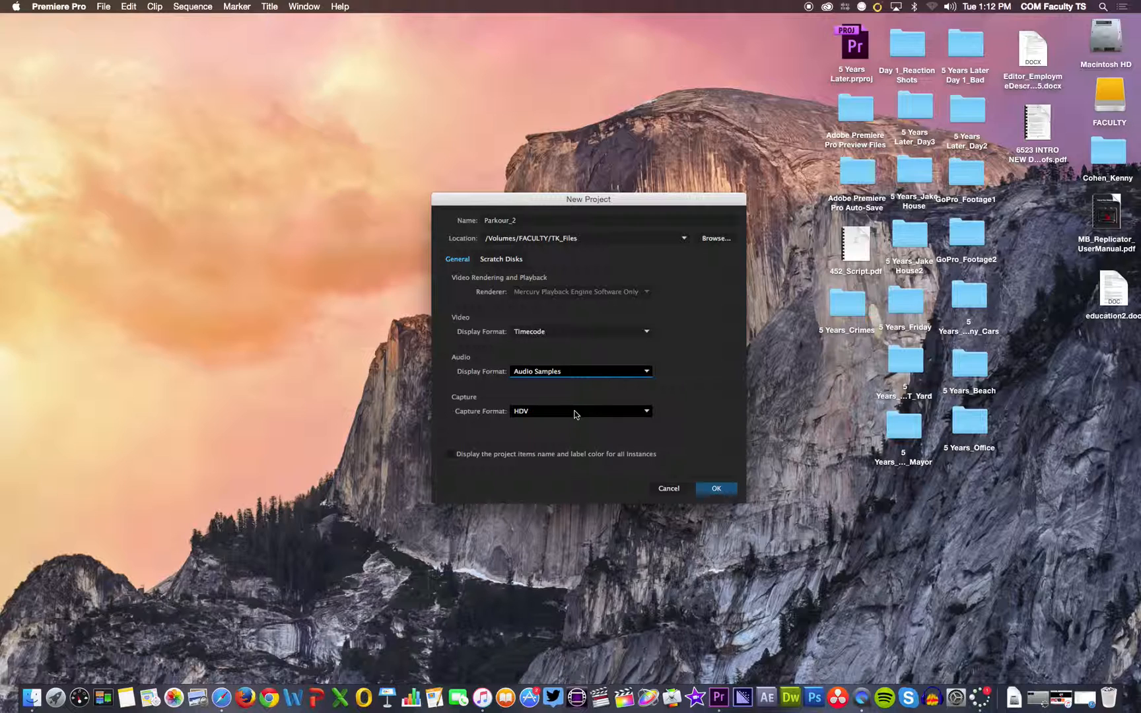
{"action": "left_click", "coordinate": [631, 410]}
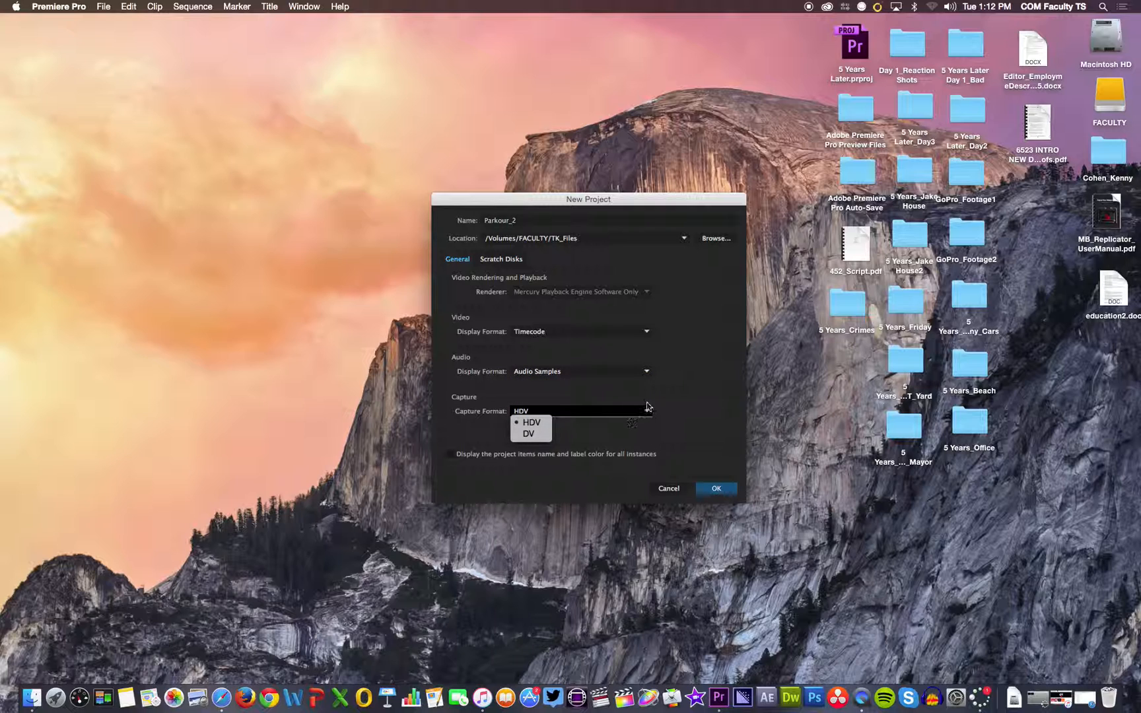
{"action": "left_click", "coordinate": [642, 409]}
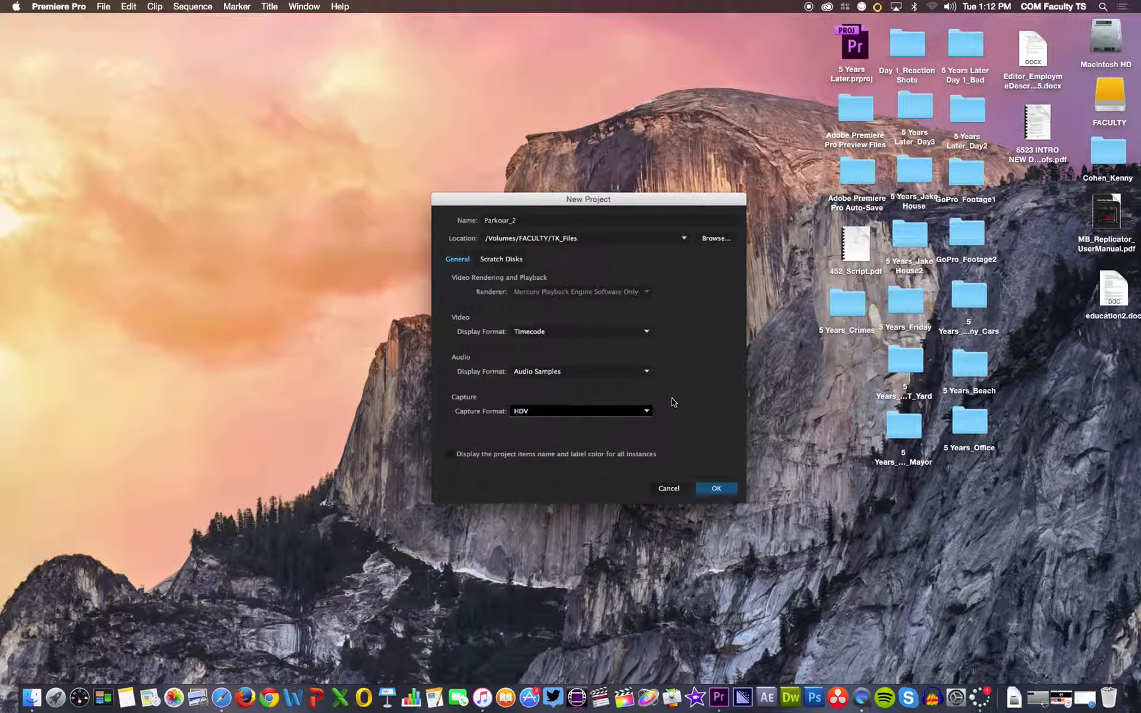
{"action": "left_click", "coordinate": [718, 490]}
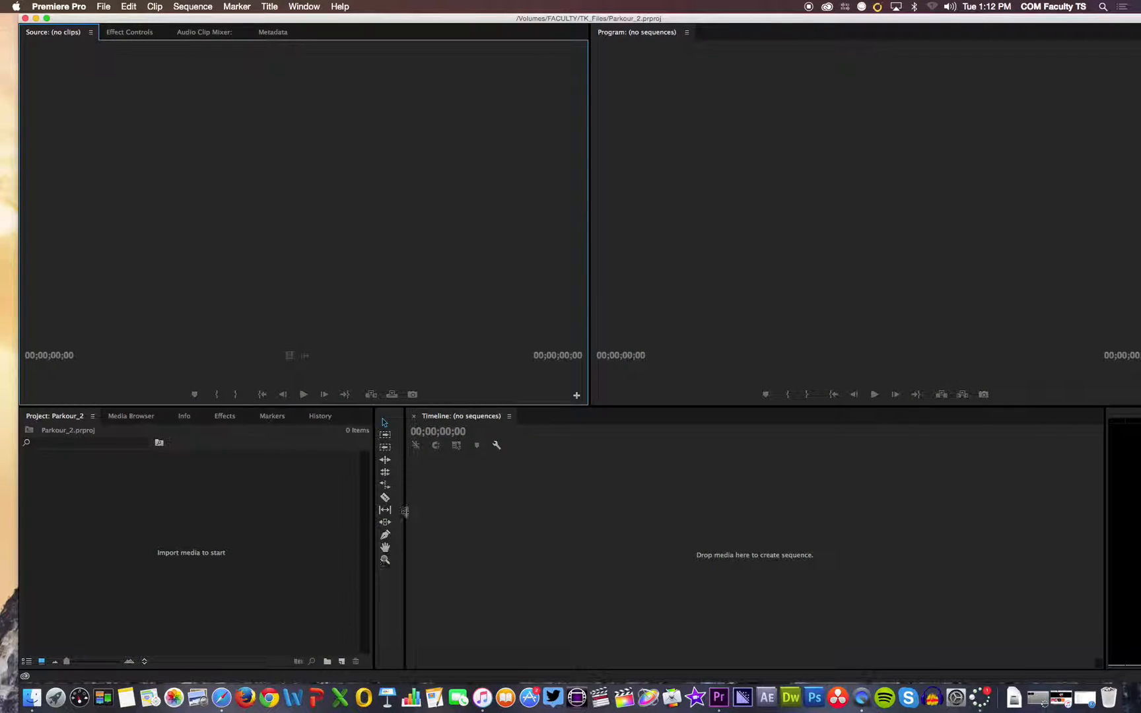
{"action": "mouse_move", "coordinate": [496, 25]}
{"action": "left_mouse_down"}
{"action": "mouse_move", "coordinate": [464, 30]}
{"action": "mouse_move", "coordinate": [498, 20]}
{"action": "left_mouse_up"}
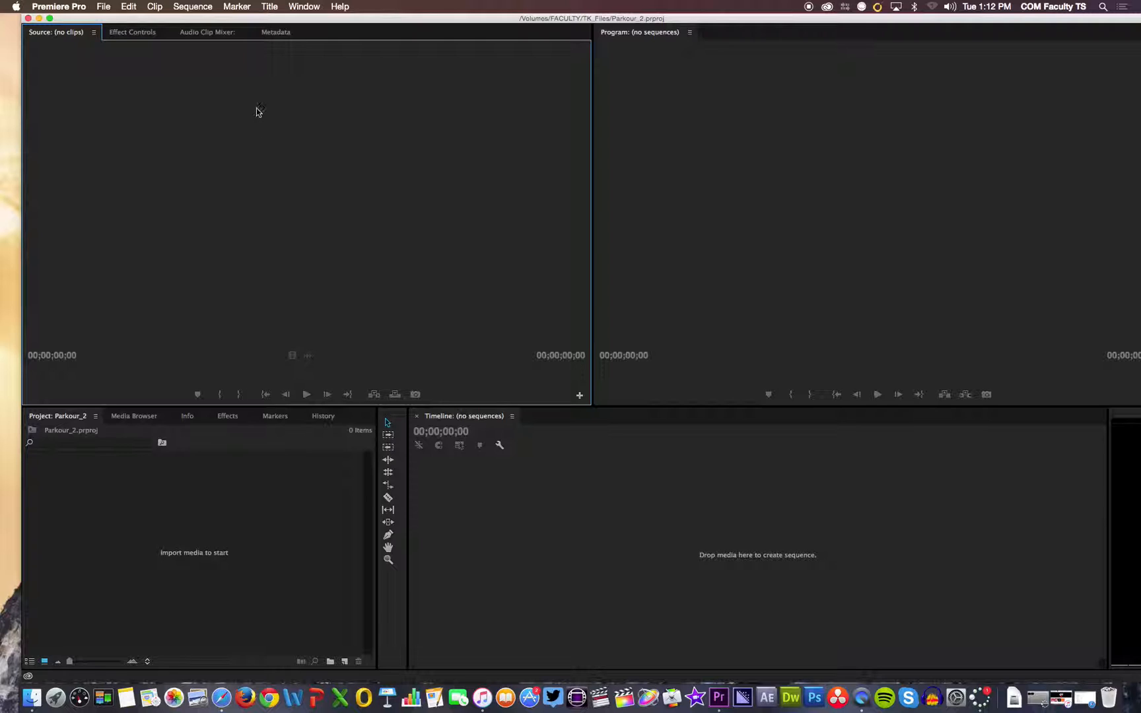
Look through the Effect Controls, Audio Clip Mixer and Metadata views, and return to the Source monitor and editing tools.
{"action": "left_click", "coordinate": [143, 36]}
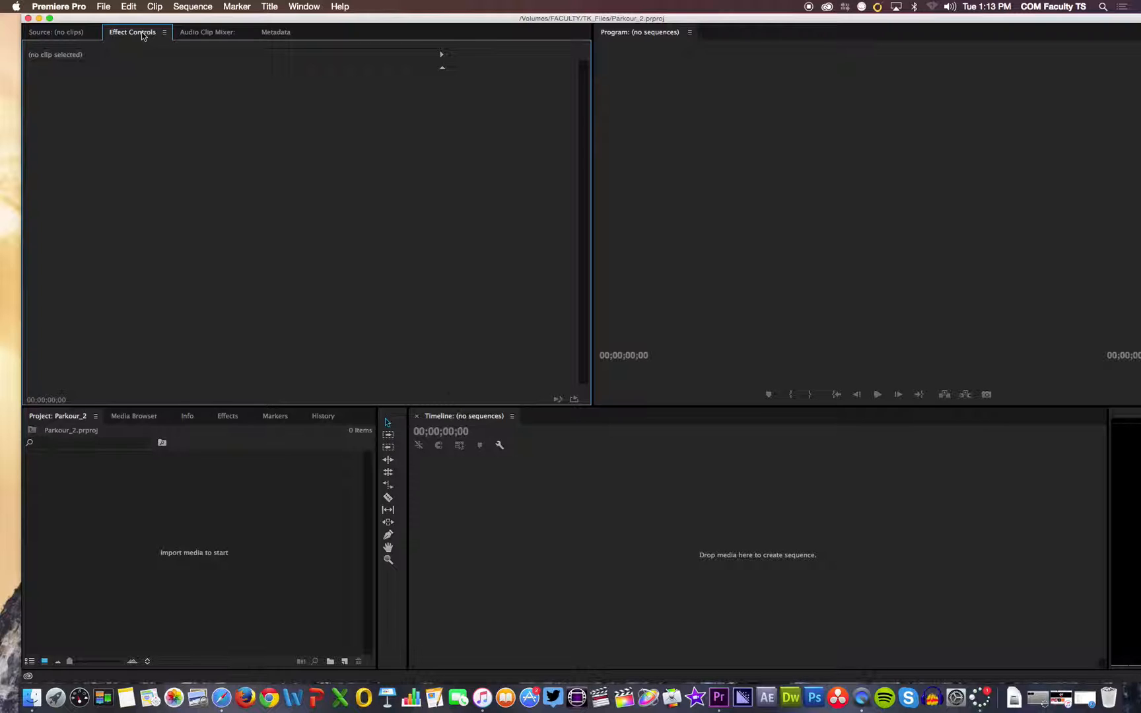
{"action": "left_click", "coordinate": [204, 35]}
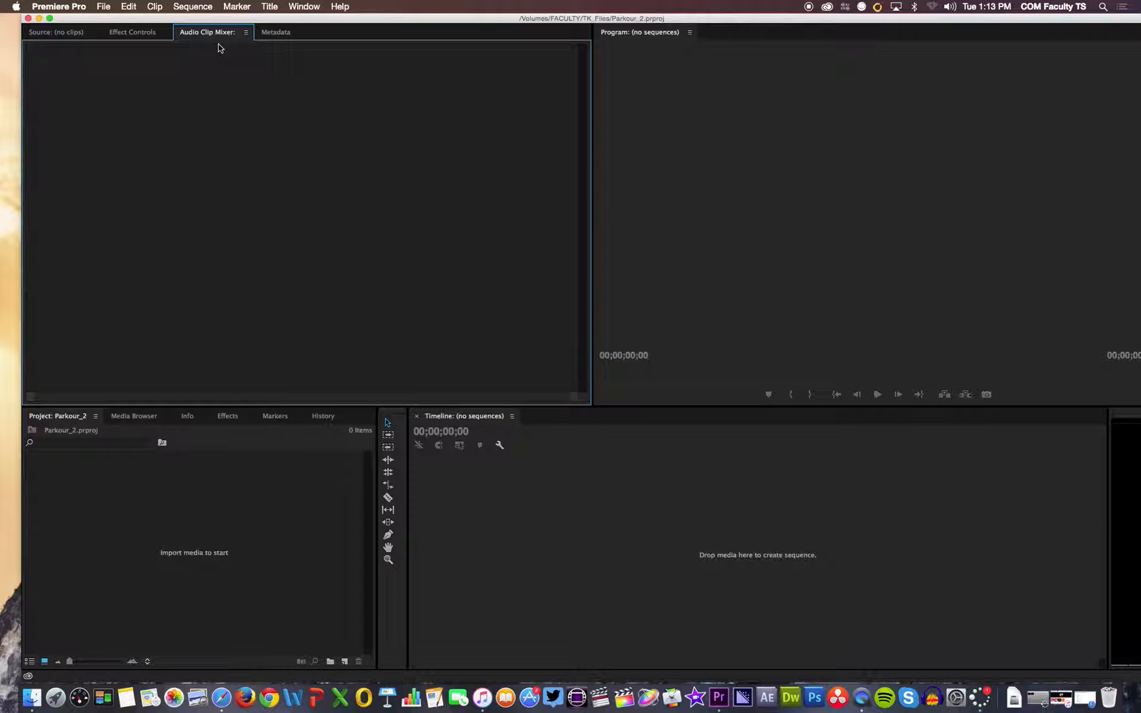
{"action": "left_click", "coordinate": [278, 36]}
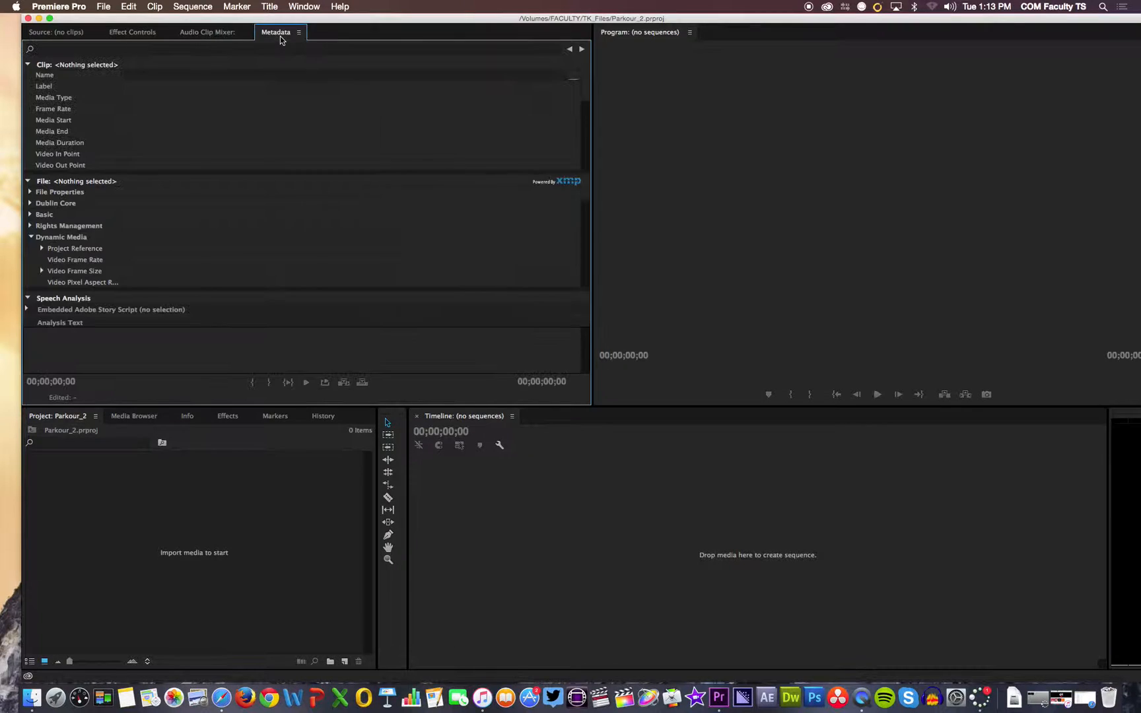
{"action": "left_click", "coordinate": [64, 34]}
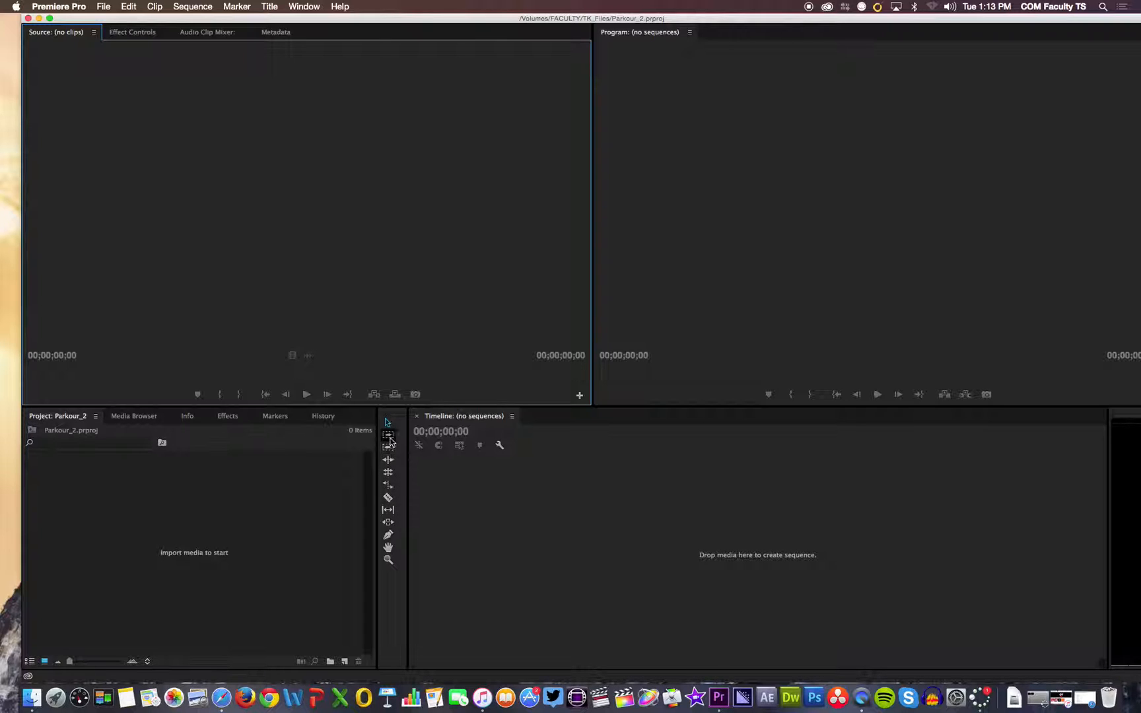
{"action": "left_click", "coordinate": [387, 525]}
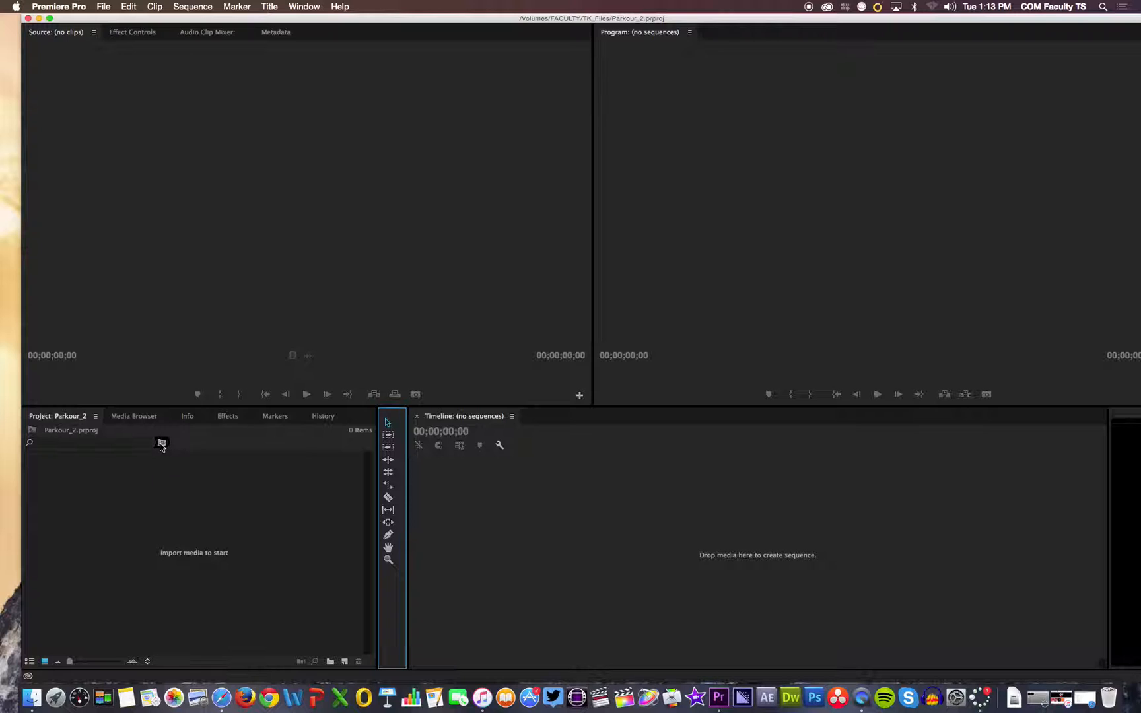
Look through the Media Browser, Info, Effects, Markers and History views, and return to the project's contents.
{"action": "left_click", "coordinate": [145, 417]}
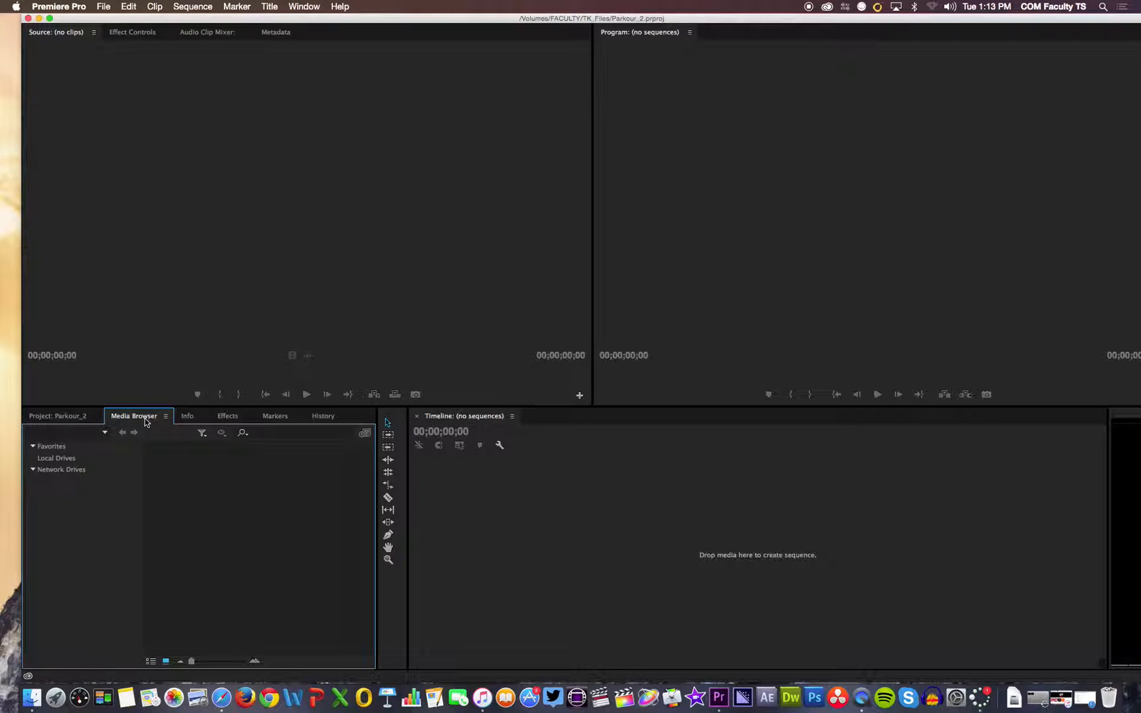
{"action": "left_click", "coordinate": [185, 418]}
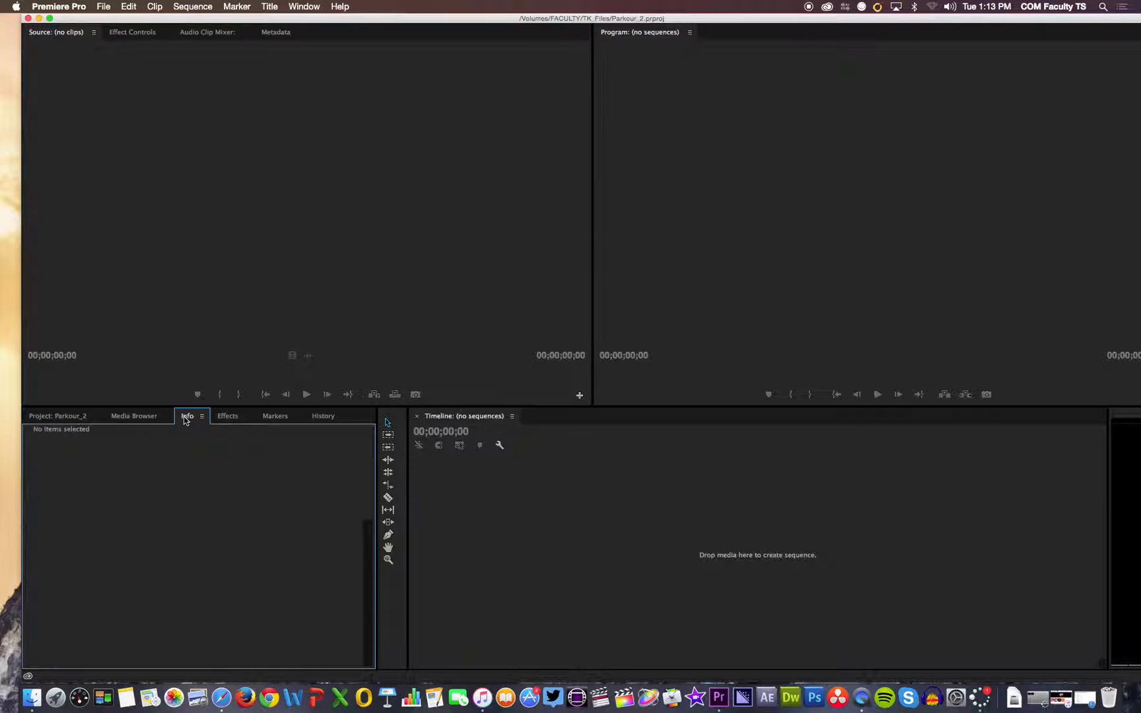
{"action": "left_click", "coordinate": [229, 418]}
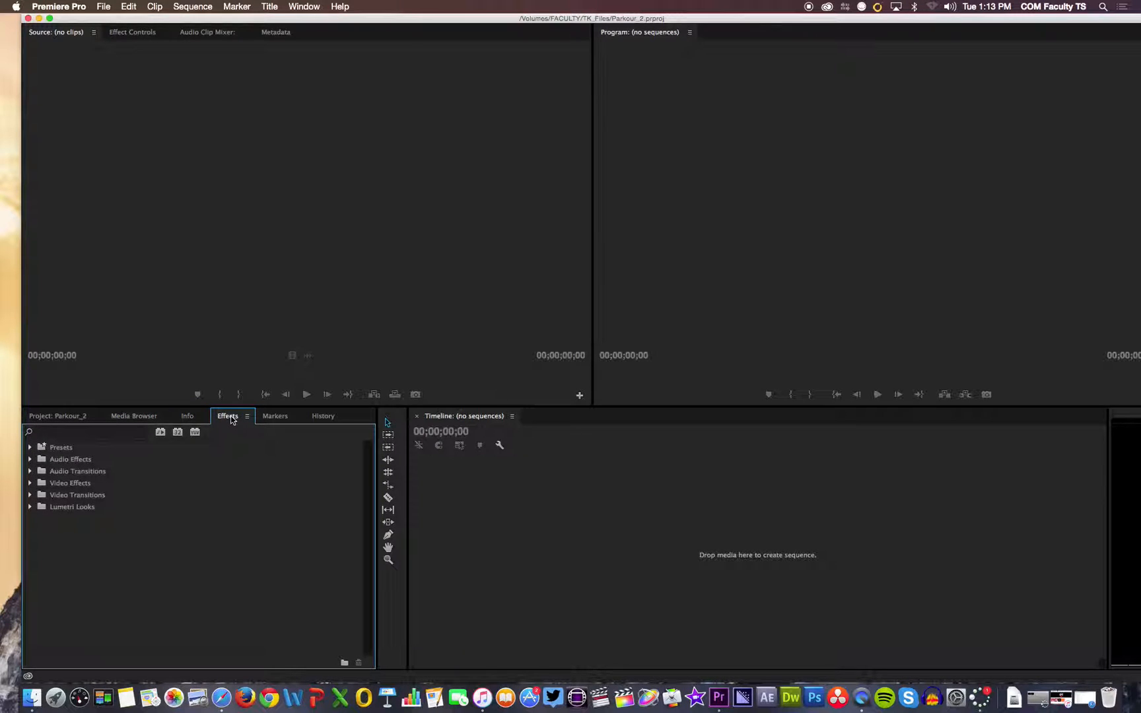
{"action": "left_click", "coordinate": [277, 416]}
{"action": "left_click", "coordinate": [317, 417]}
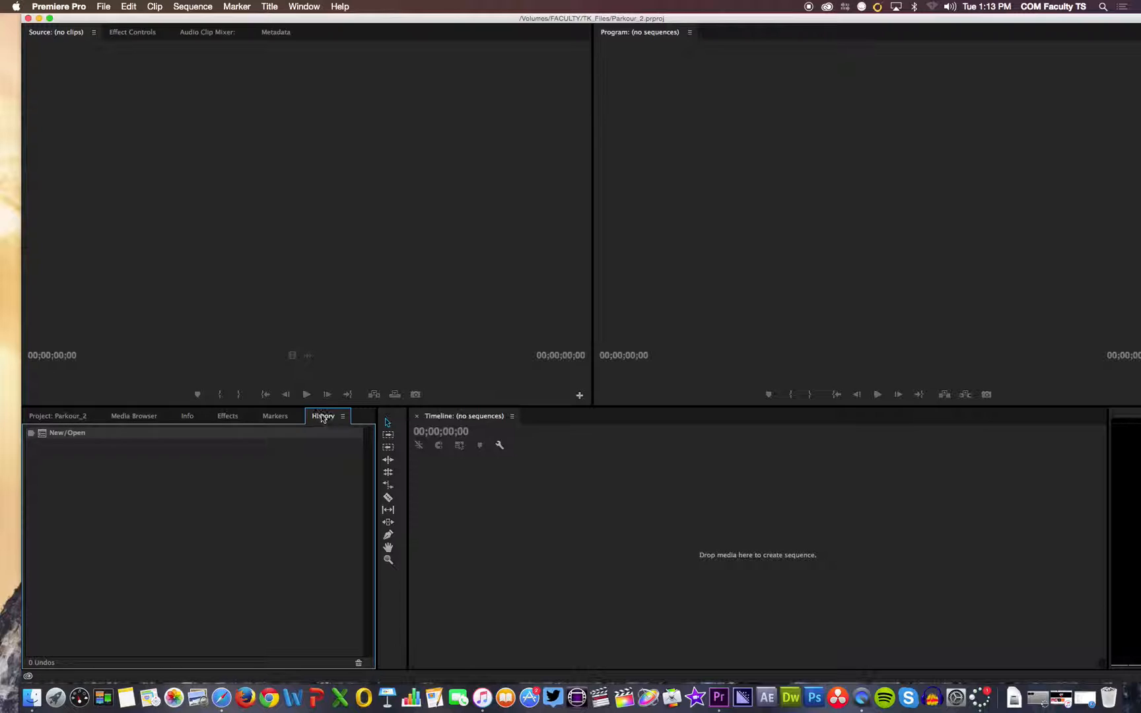
{"action": "left_click", "coordinate": [66, 417]}
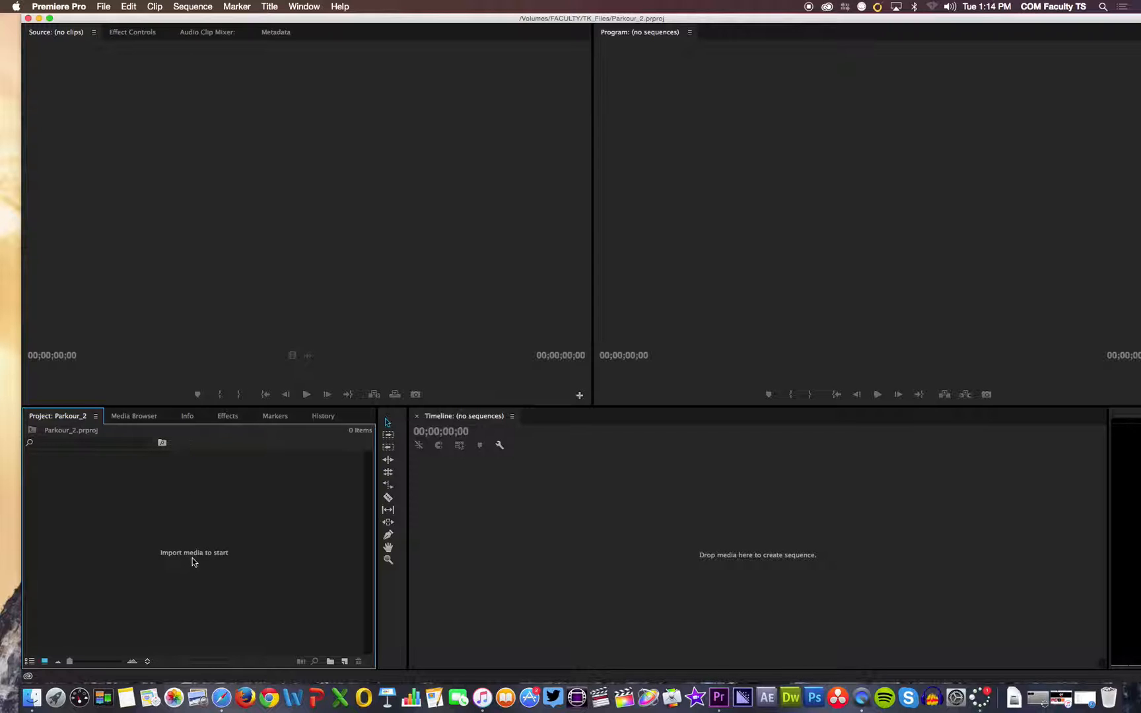
Start a media import, search this Mac for "parkour" and check the contents of the Parkour folders.
{"action": "left_click", "coordinate": [104, 6]}
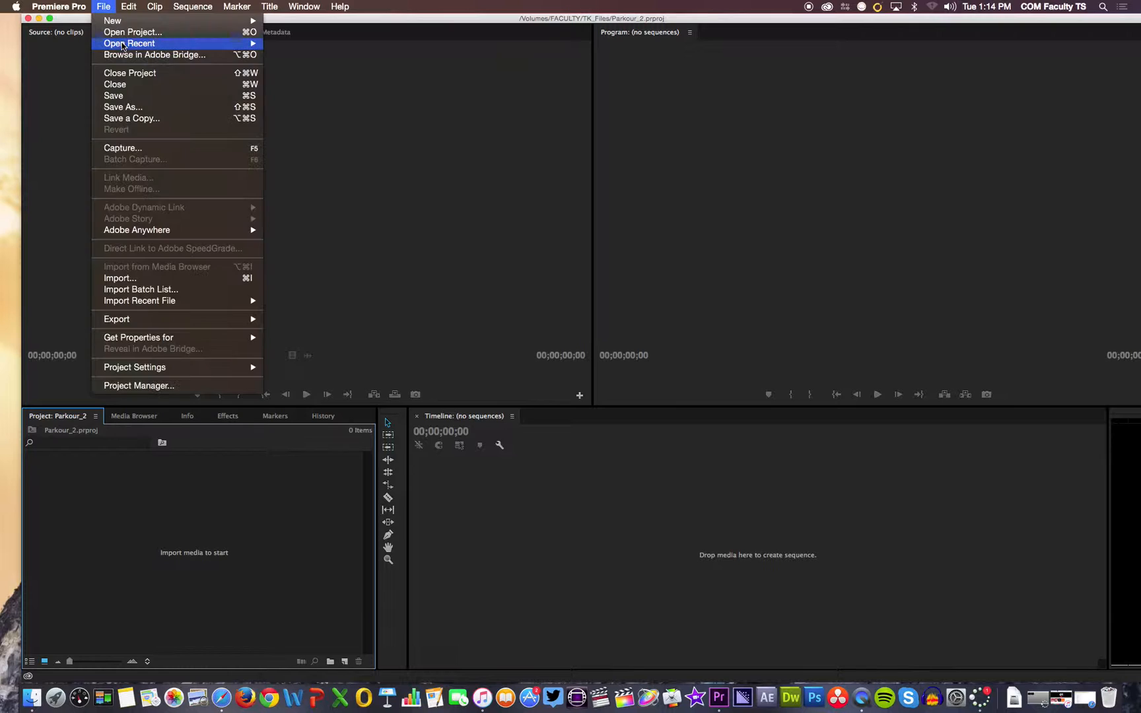
{"action": "left_click", "coordinate": [147, 279]}
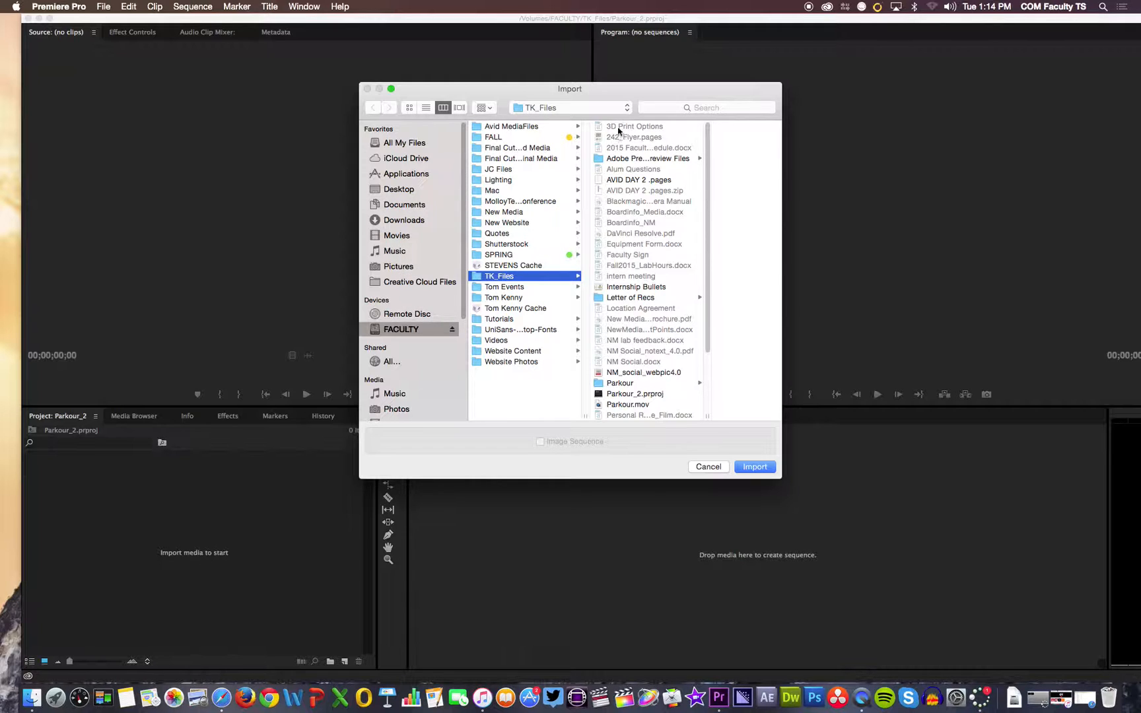
{"action": "left_click", "coordinate": [662, 107]}
{"action": "type", "text": "parkour"}
{"action": "key", "text": "Return"}
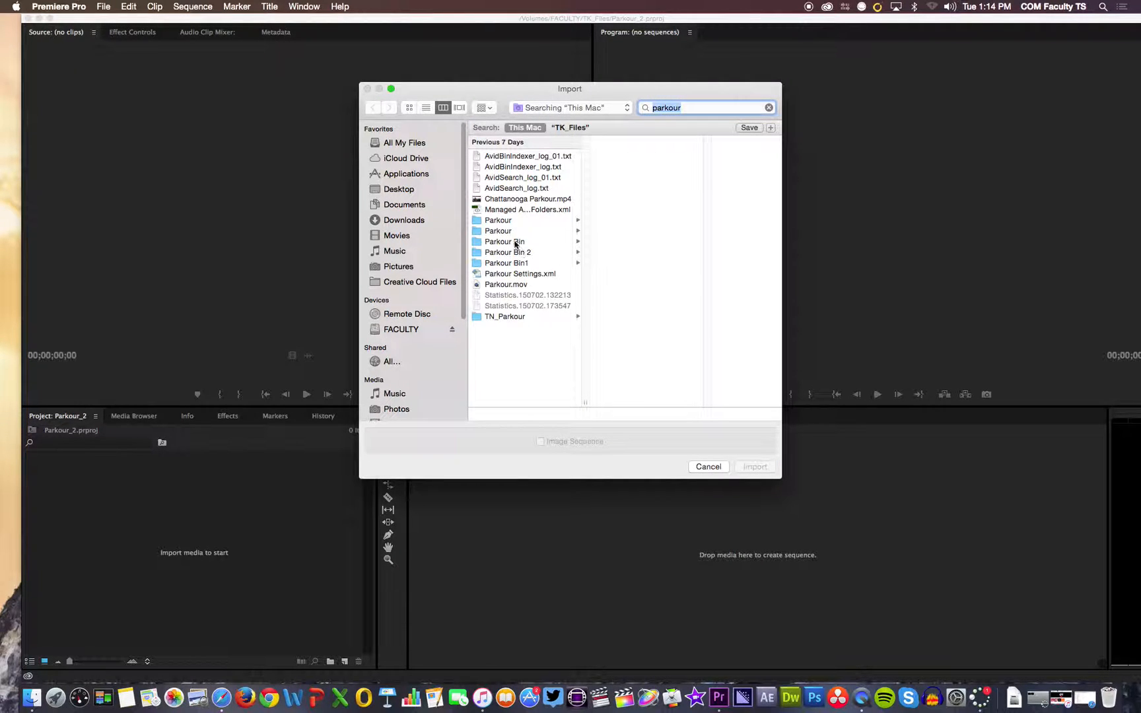
{"action": "left_click", "coordinate": [504, 221]}
{"action": "left_click", "coordinate": [499, 232]}
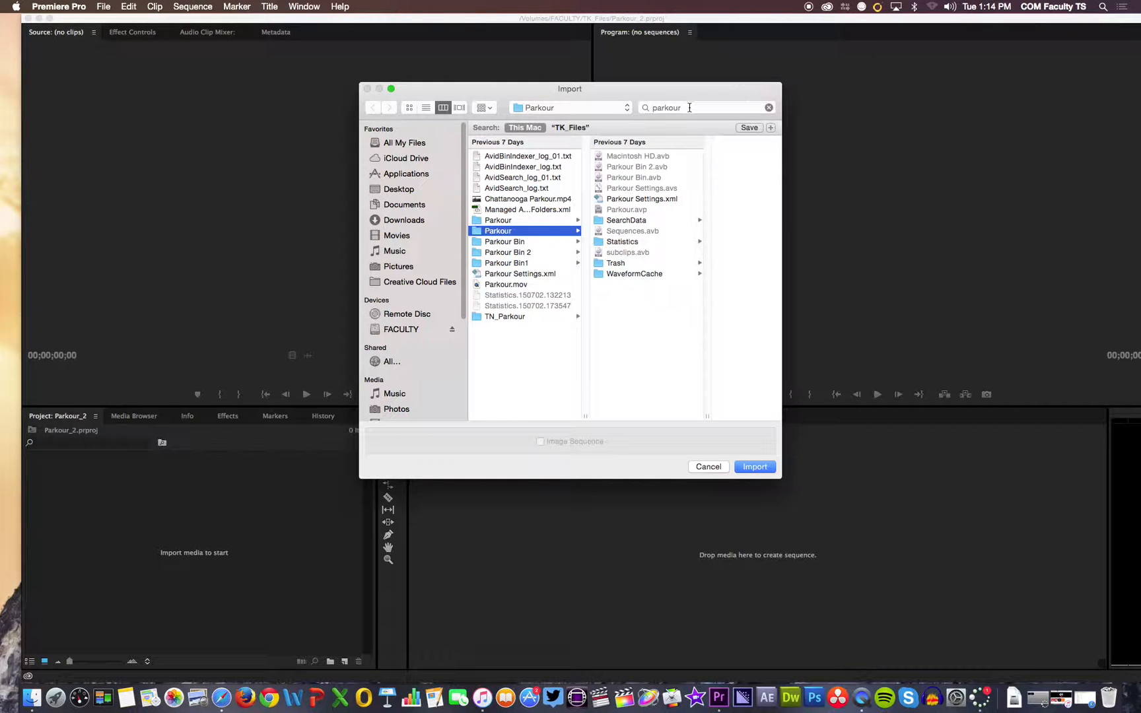
Search this Mac for "macinto" and open the TN_Parkour folder on Macintosh HD.
{"action": "left_click_drag", "start_coordinate": [690, 108], "coordinate": [640, 107]}
{"action": "type", "text": "mac"}
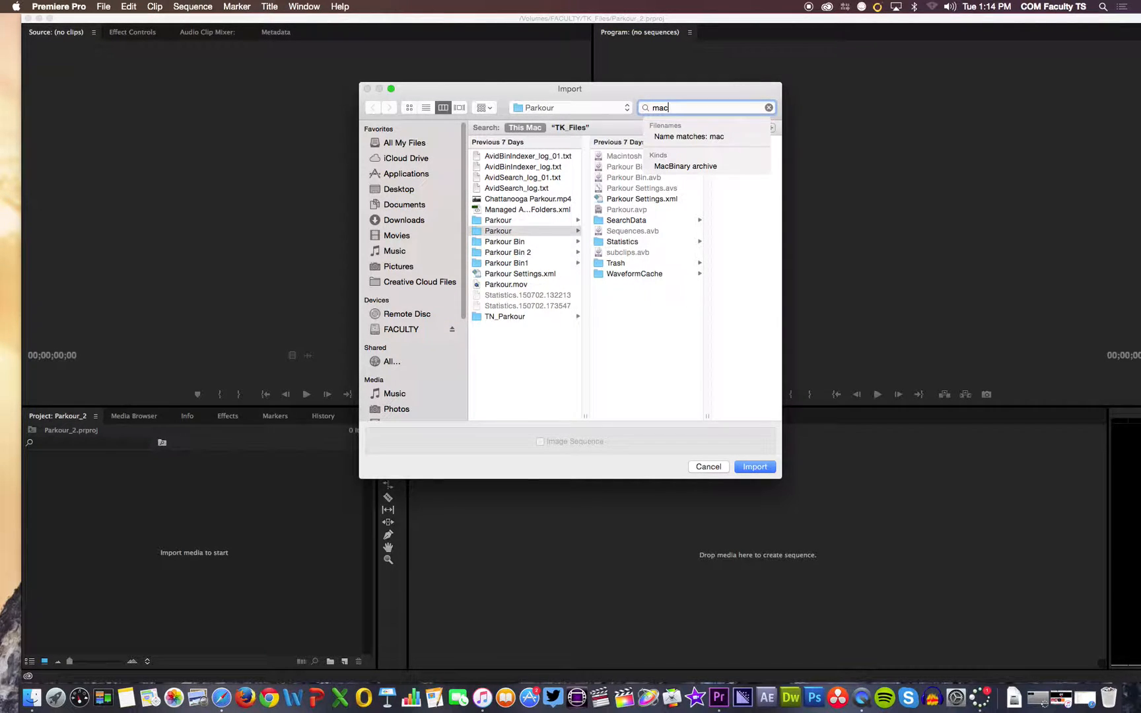
{"action": "type", "text": "into"}
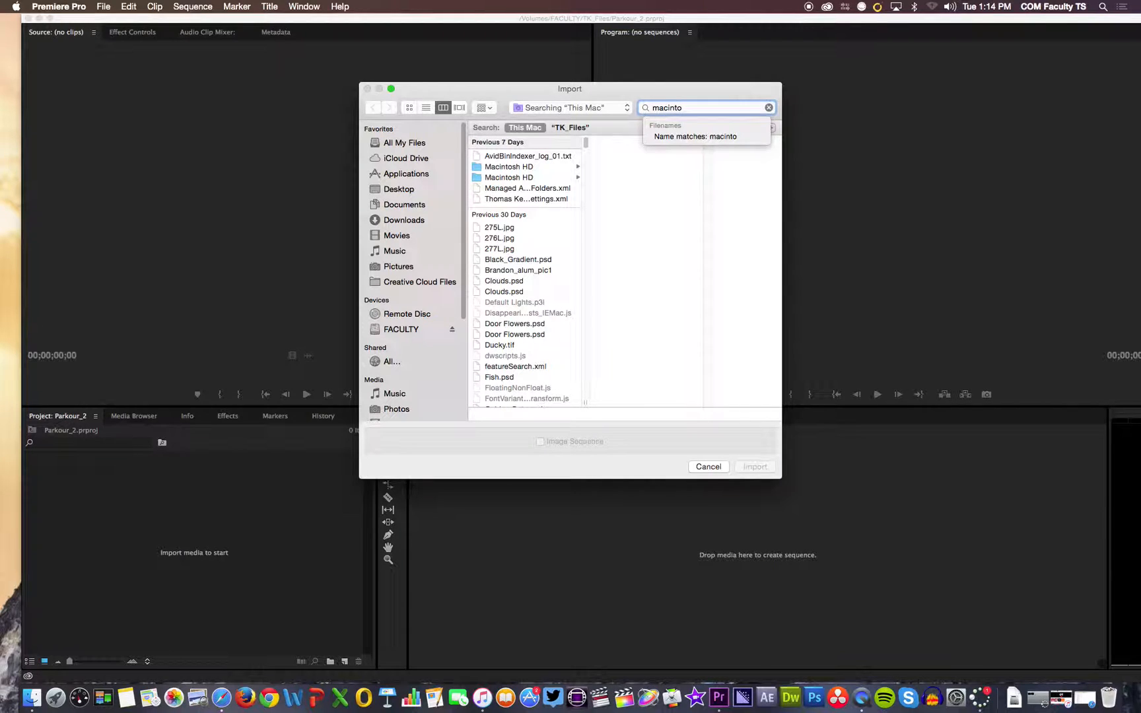
{"action": "left_click", "coordinate": [508, 177]}
{"action": "left_click", "coordinate": [646, 157]}
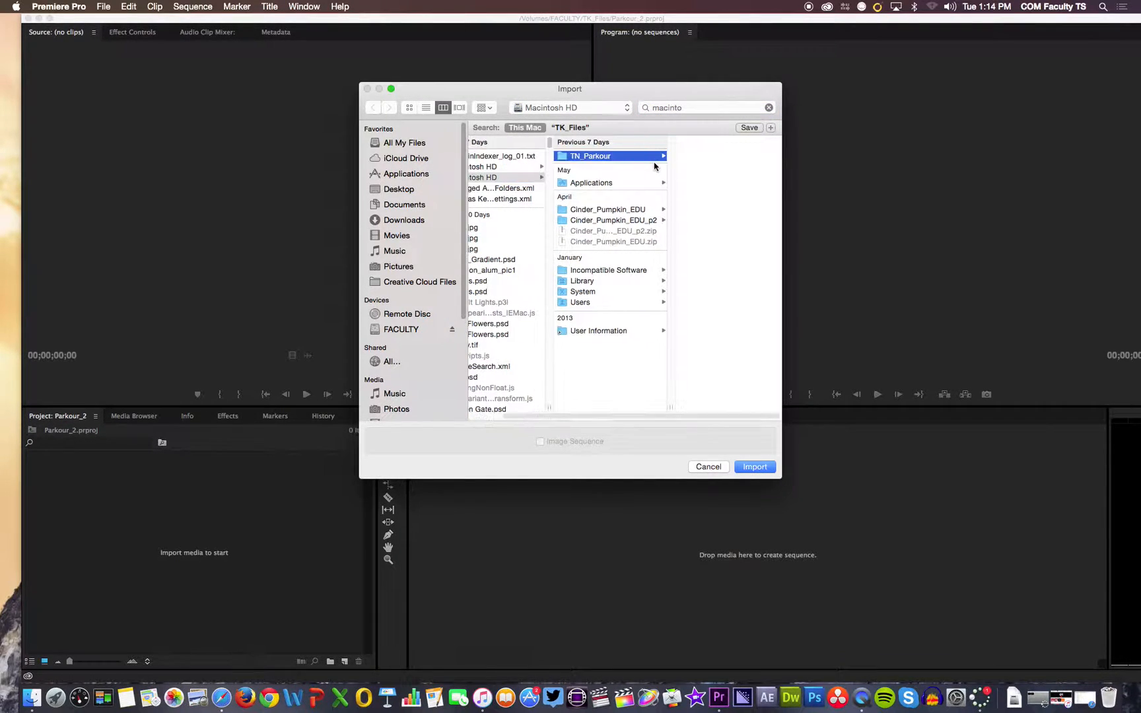
Import the R05 6D footage folder from the 6-9-14 folder inside Media.
{"action": "left_click", "coordinate": [706, 158]}
{"action": "left_click", "coordinate": [703, 169]}
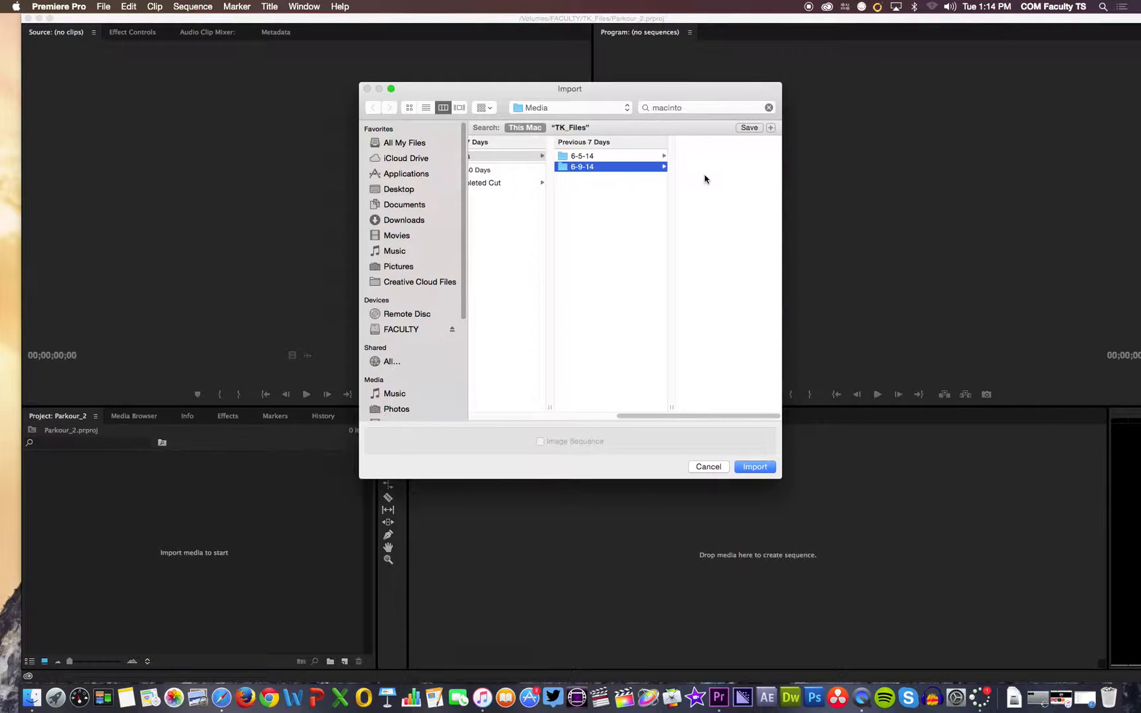
{"action": "left_click", "coordinate": [704, 159]}
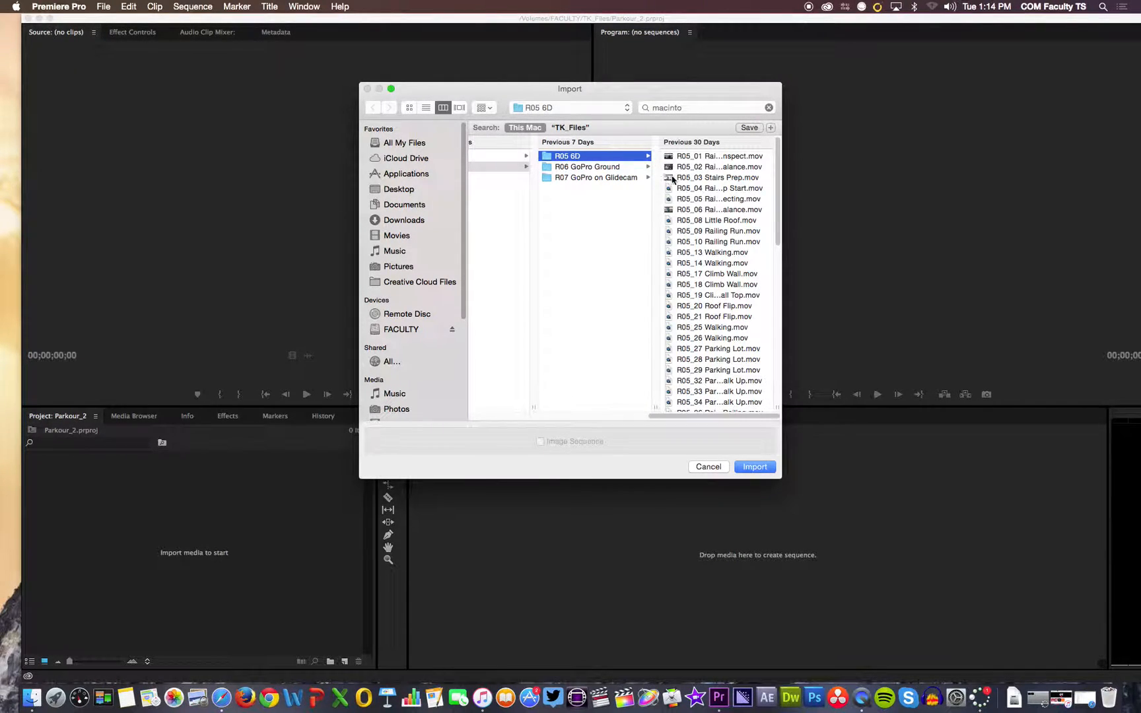
{"action": "left_click", "coordinate": [753, 467]}
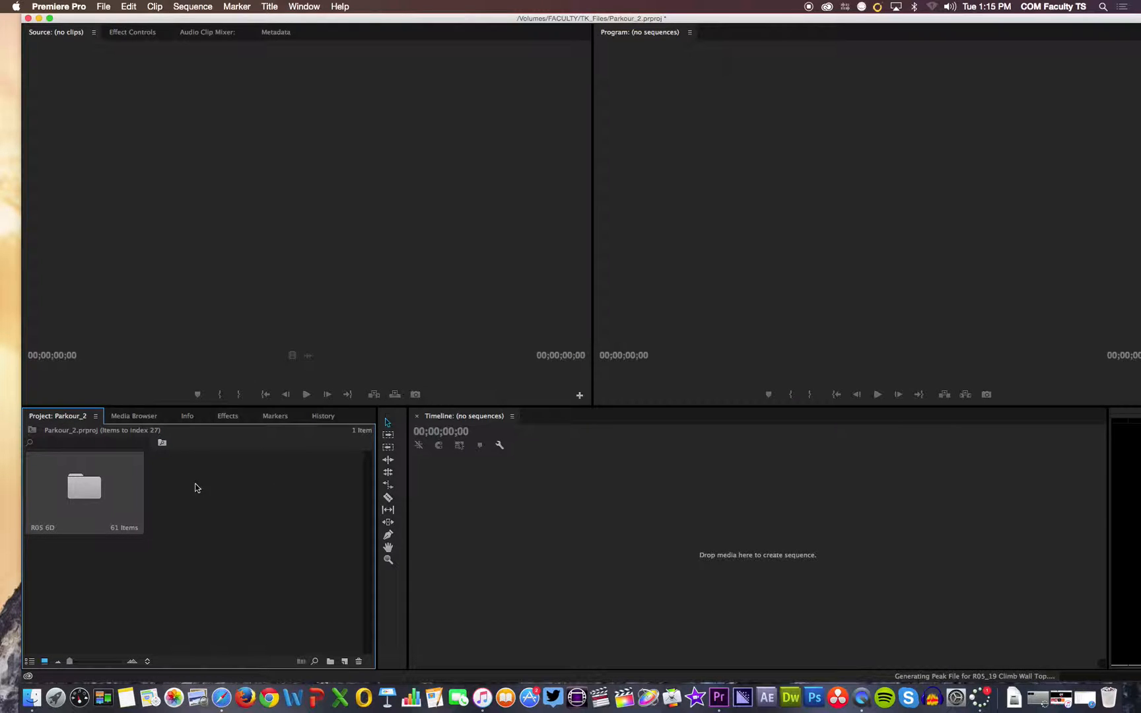
Open the R05 6D bin, load R05_53 Flower Pot.mov into the Source monitor and move the bin window clear of the picture.
{"action": "double_click", "coordinate": [103, 486]}
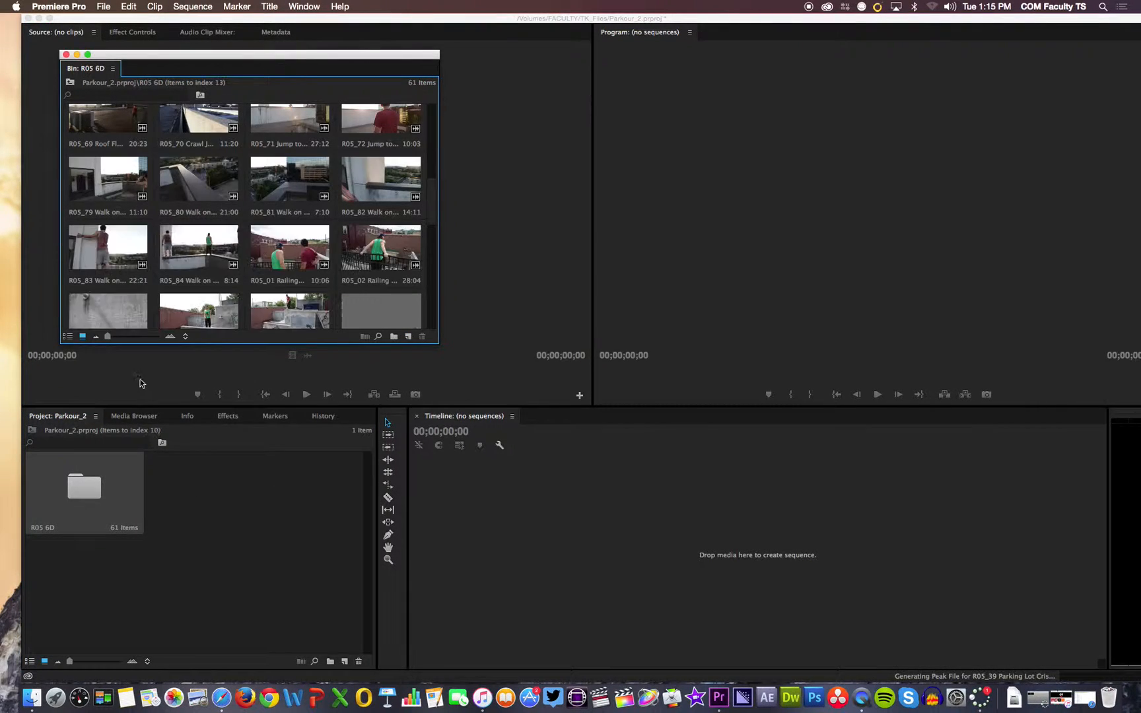
{"action": "scroll", "coordinate": [297, 153], "scroll_direction": "down", "scroll_amount": 3}
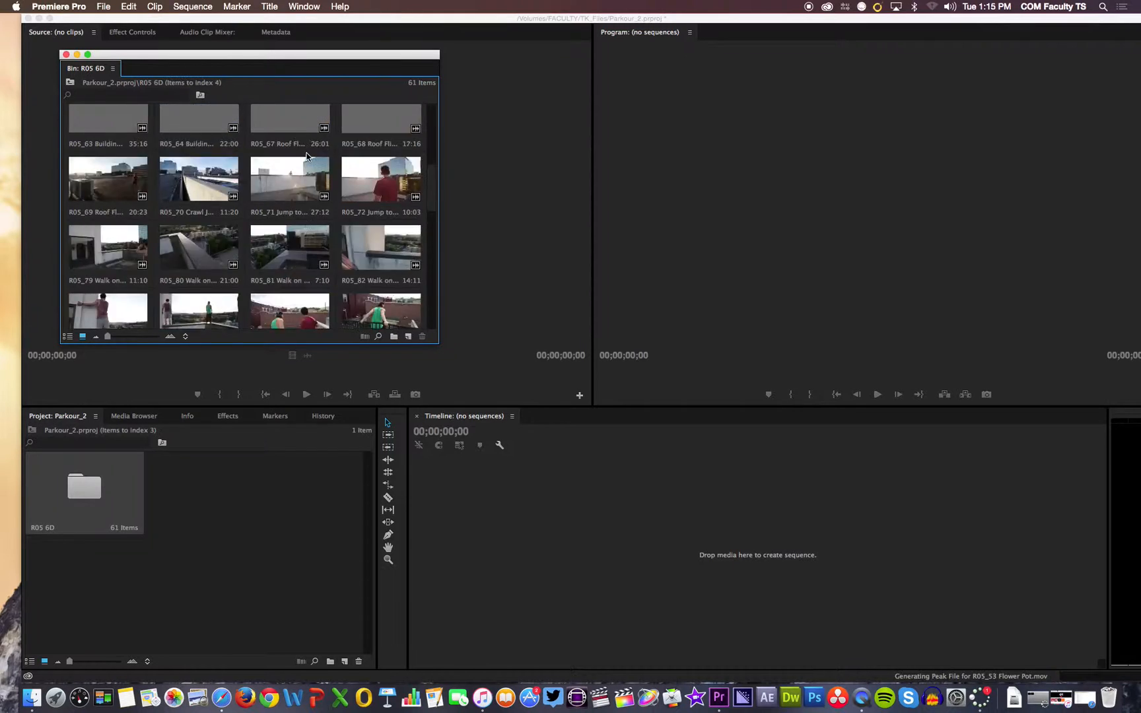
{"action": "scroll", "coordinate": [307, 156], "scroll_direction": "down", "scroll_amount": 10}
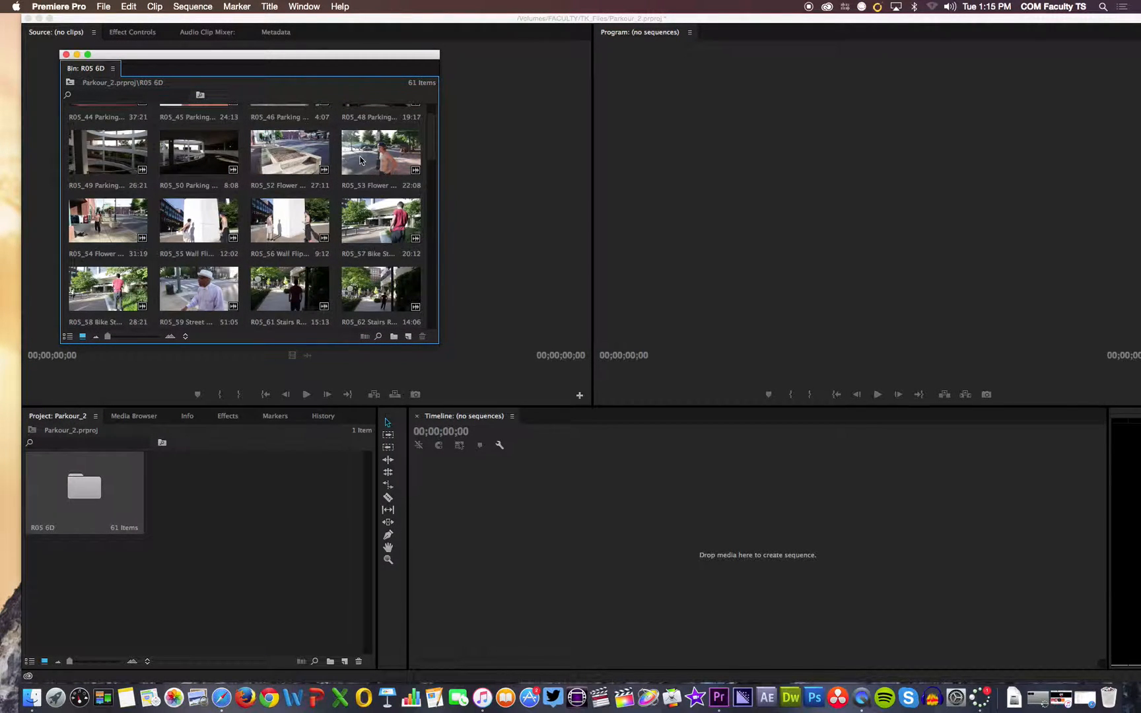
{"action": "double_click", "coordinate": [385, 151]}
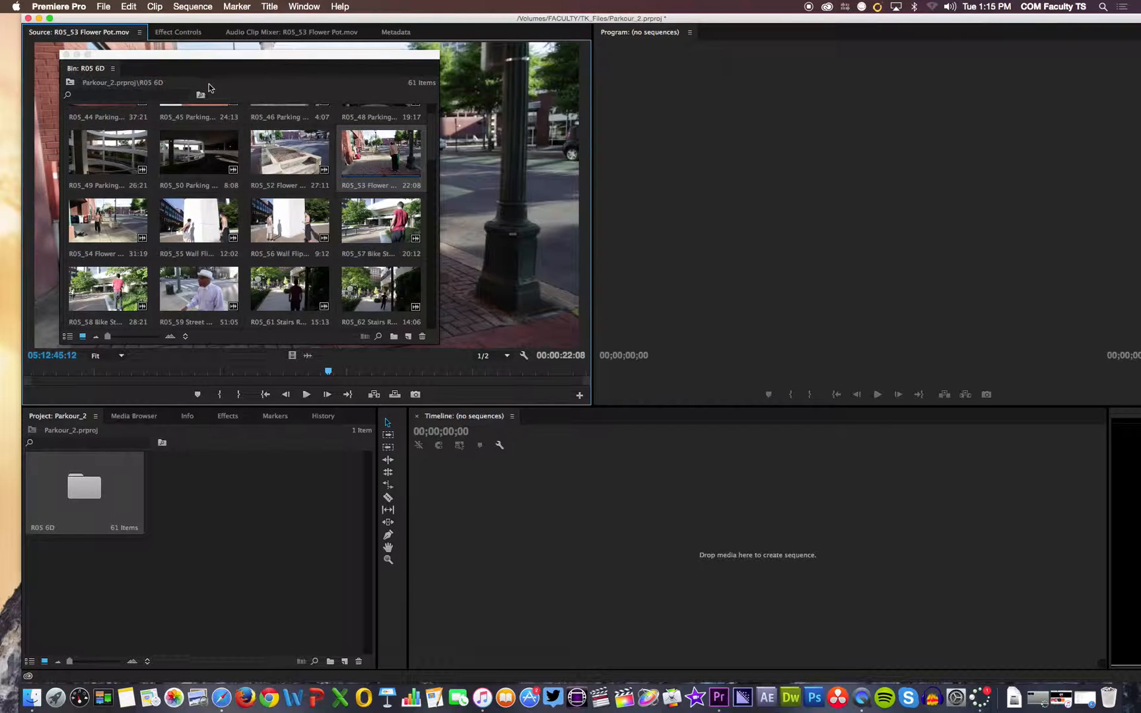
{"action": "left_click_drag", "start_coordinate": [178, 61], "coordinate": [102, 410]}
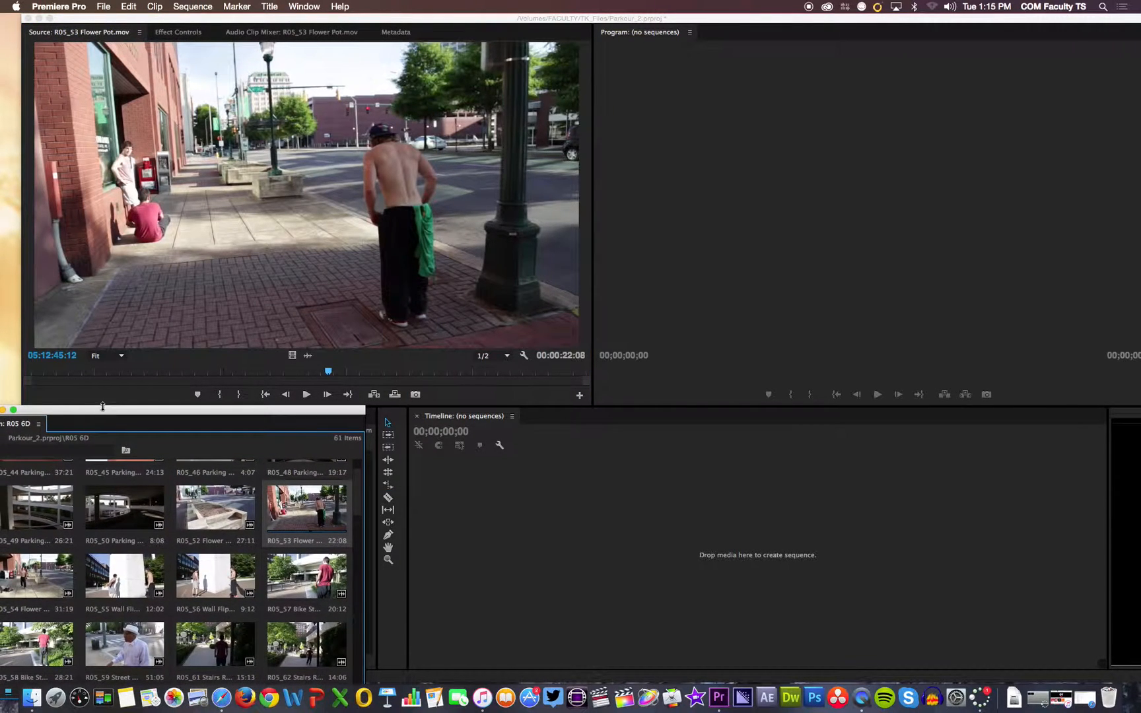
Mark In and Out points around the run onto the planter in the Flower Pot clip, about 5:12 long, ending at 05:12:51:05.
{"action": "left_click_drag", "start_coordinate": [229, 376], "coordinate": [332, 370]}
{"action": "key", "text": "i"}
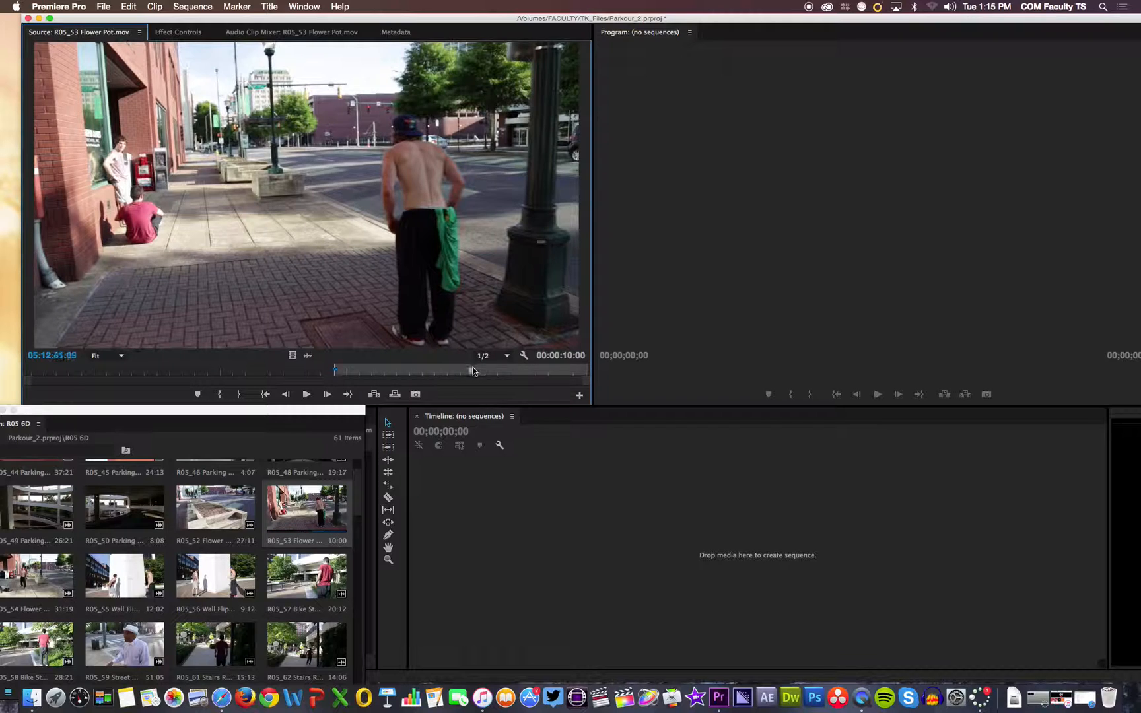
{"action": "left_click", "coordinate": [472, 371]}
{"action": "key", "text": "o"}
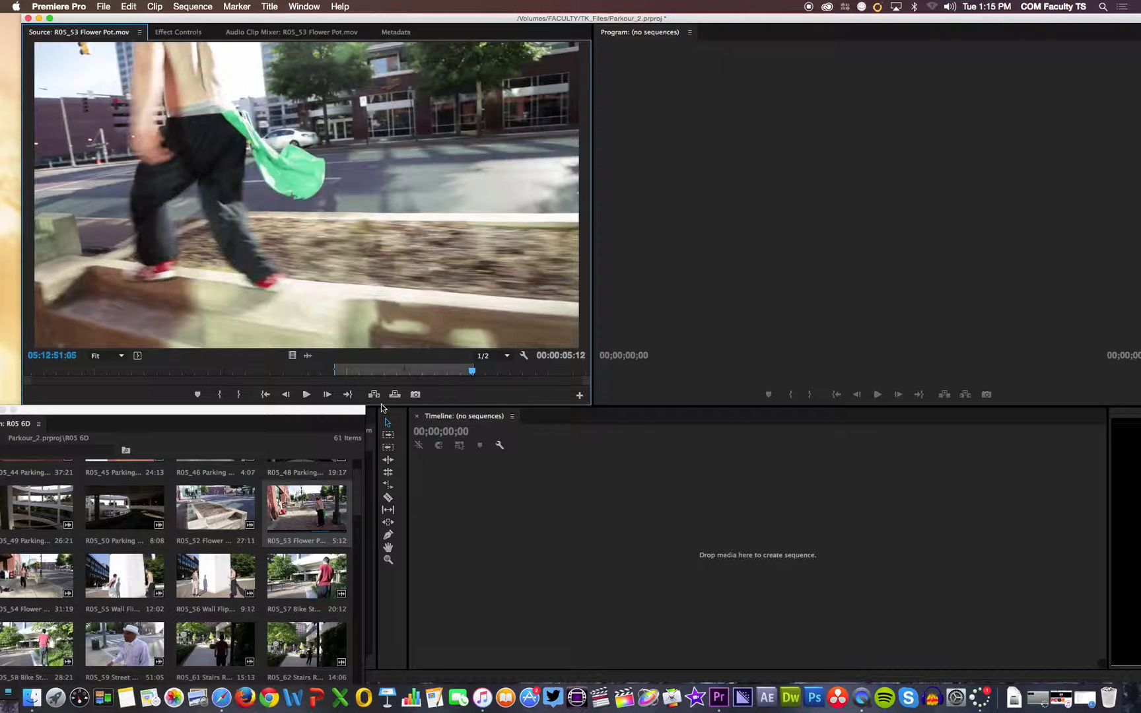
Create a sequence by placing the marked Flower Pot section in the empty timeline, and close the R05 6D bin window.
{"action": "left_click_drag", "start_coordinate": [376, 398], "coordinate": [573, 547]}
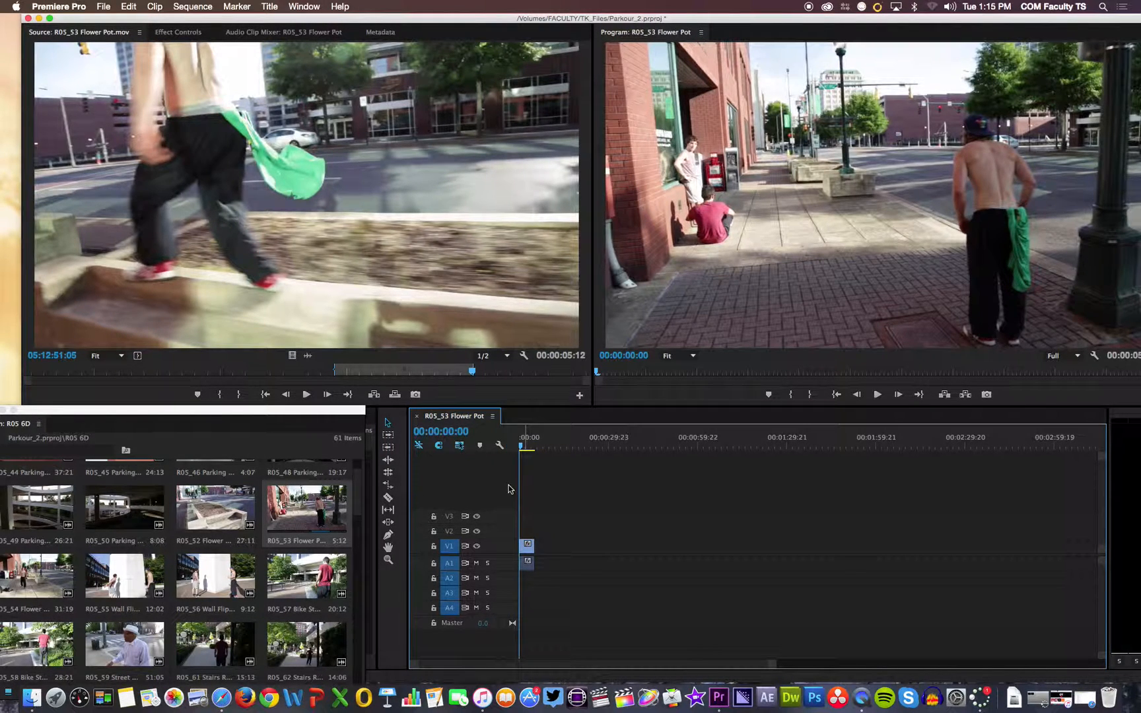
{"action": "left_click_drag", "start_coordinate": [82, 411], "coordinate": [137, 304]}
{"action": "left_click", "coordinate": [57, 304]}
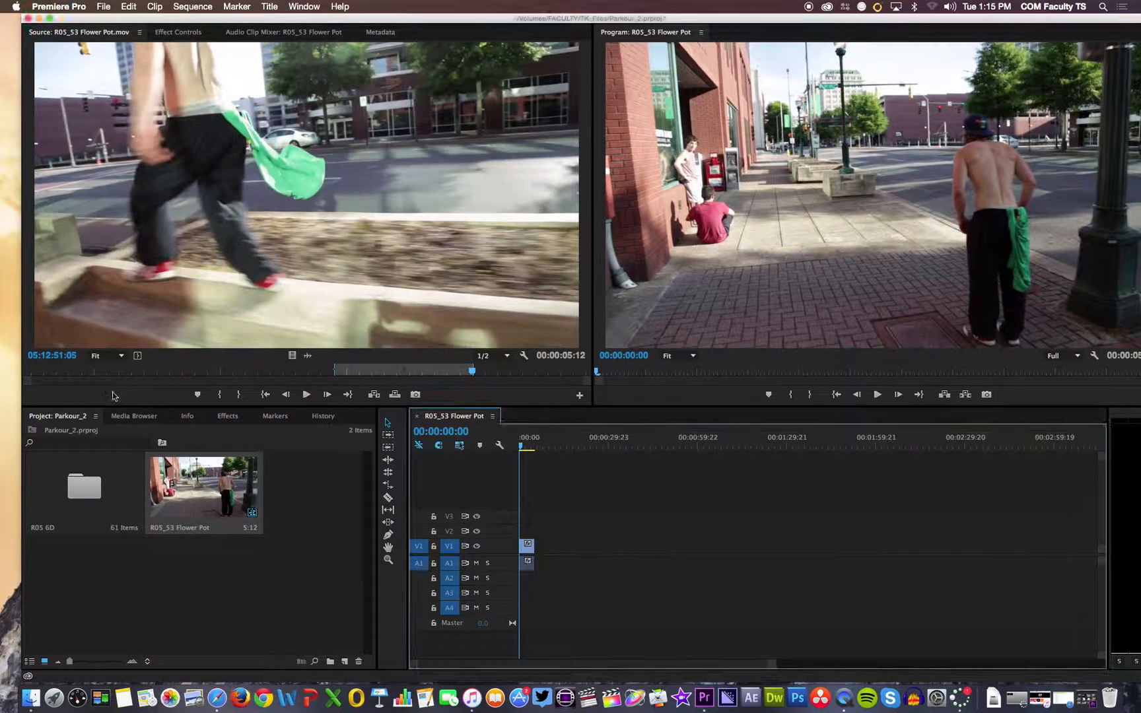
Rename the R05_53 Flower Pot sequence in the project as Movie_1.
{"action": "left_click", "coordinate": [205, 532]}
{"action": "left_click", "coordinate": [205, 529]}
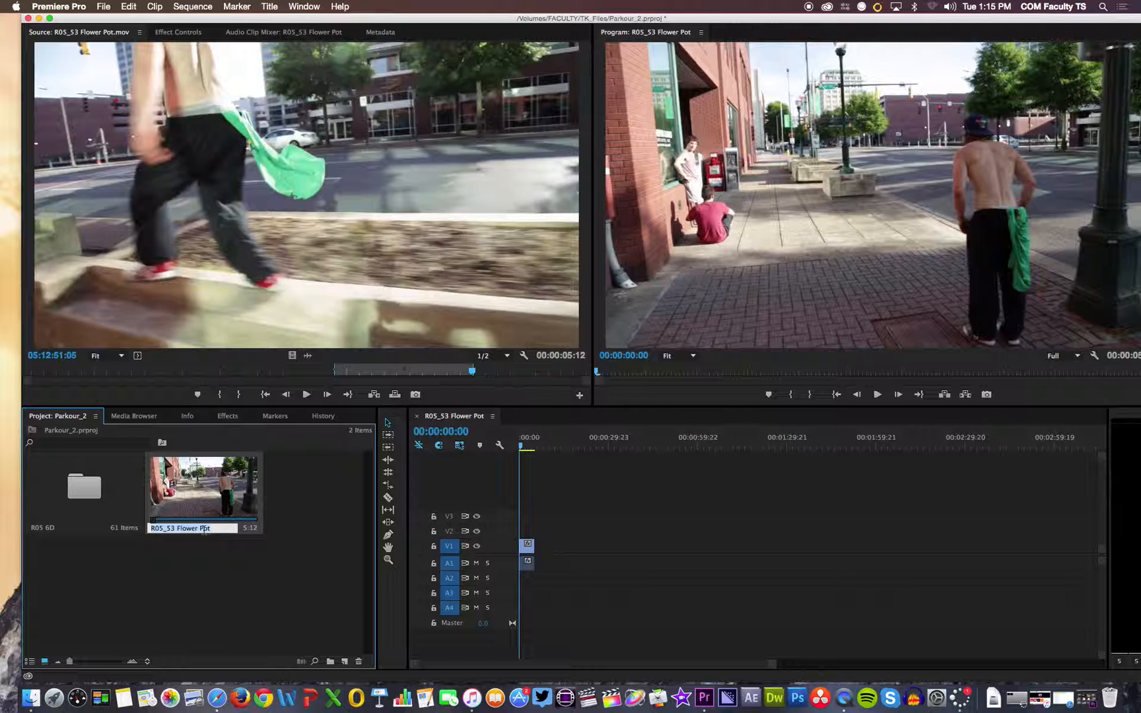
{"action": "type", "text": "Movie_1"}
{"action": "key", "text": "Tab"}
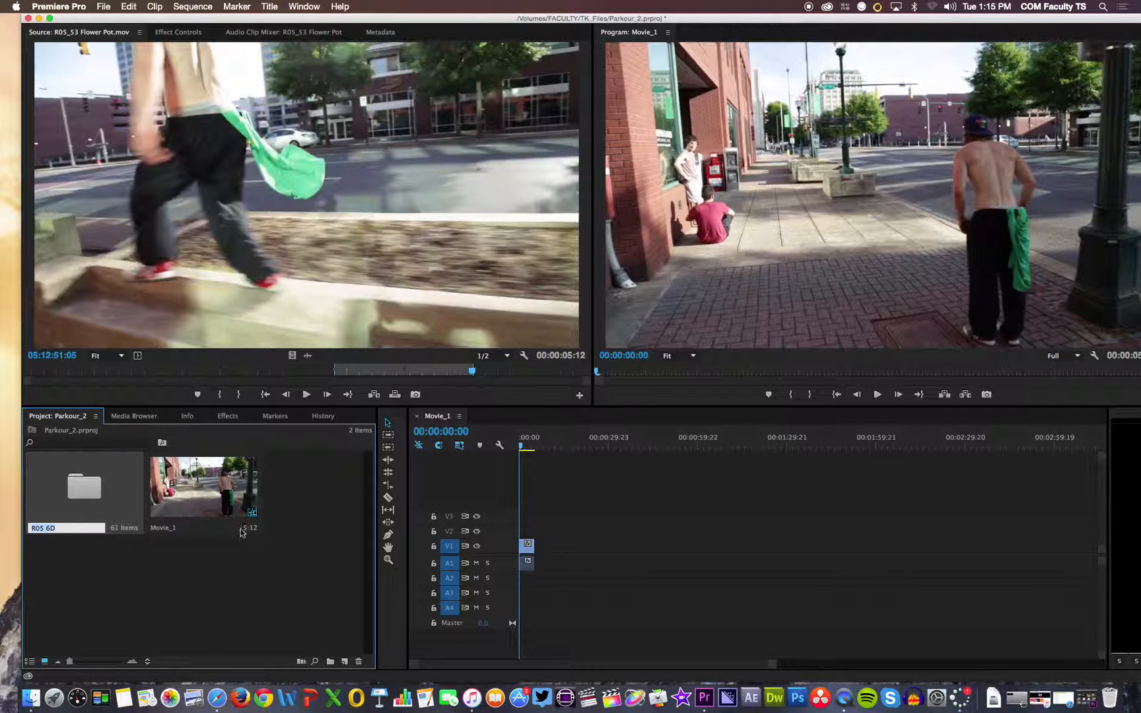
{"action": "mouse_move", "coordinate": [521, 446]}
{"action": "left_mouse_down"}
{"action": "mouse_move", "coordinate": [535, 452]}
{"action": "mouse_move", "coordinate": [519, 452]}
{"action": "left_mouse_up"}
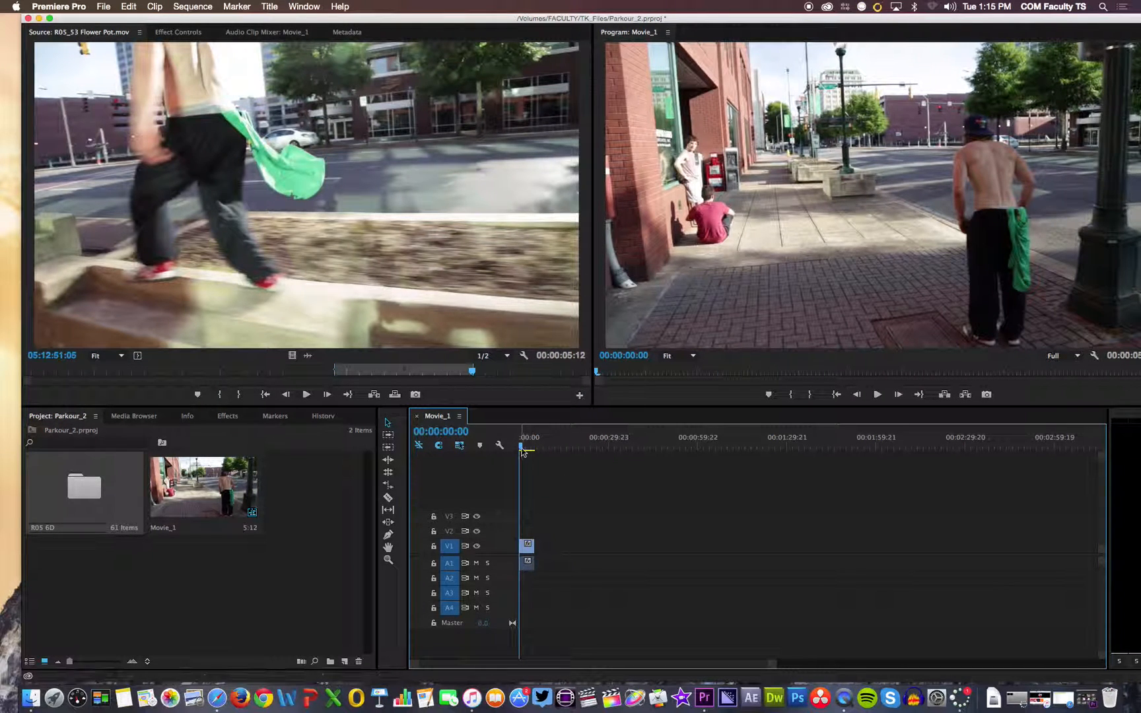
{"action": "mouse_move", "coordinate": [521, 448]}
{"action": "left_mouse_down"}
{"action": "mouse_move", "coordinate": [558, 454]}
{"action": "mouse_move", "coordinate": [514, 459]}
{"action": "left_mouse_up"}
Open the new sequence settings, look over the available presets and leave without creating a sequence.
{"action": "left_click", "coordinate": [104, 7]}
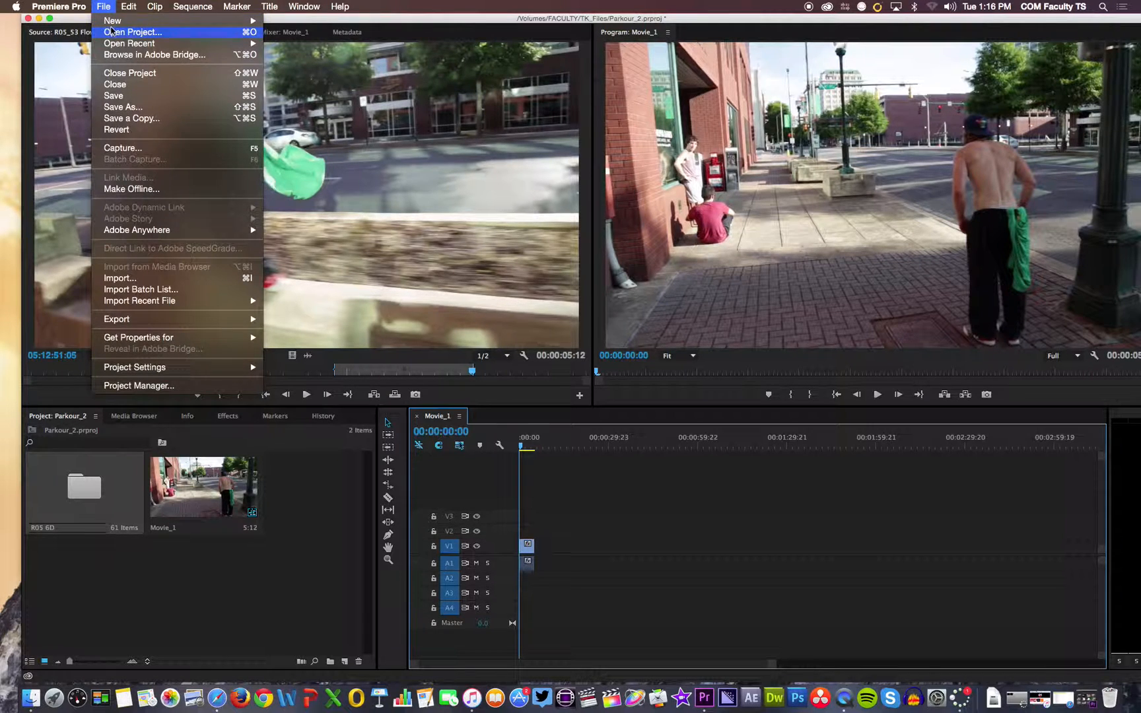
{"action": "mouse_move", "coordinate": [116, 22]}
{"action": "left_click", "coordinate": [317, 37]}
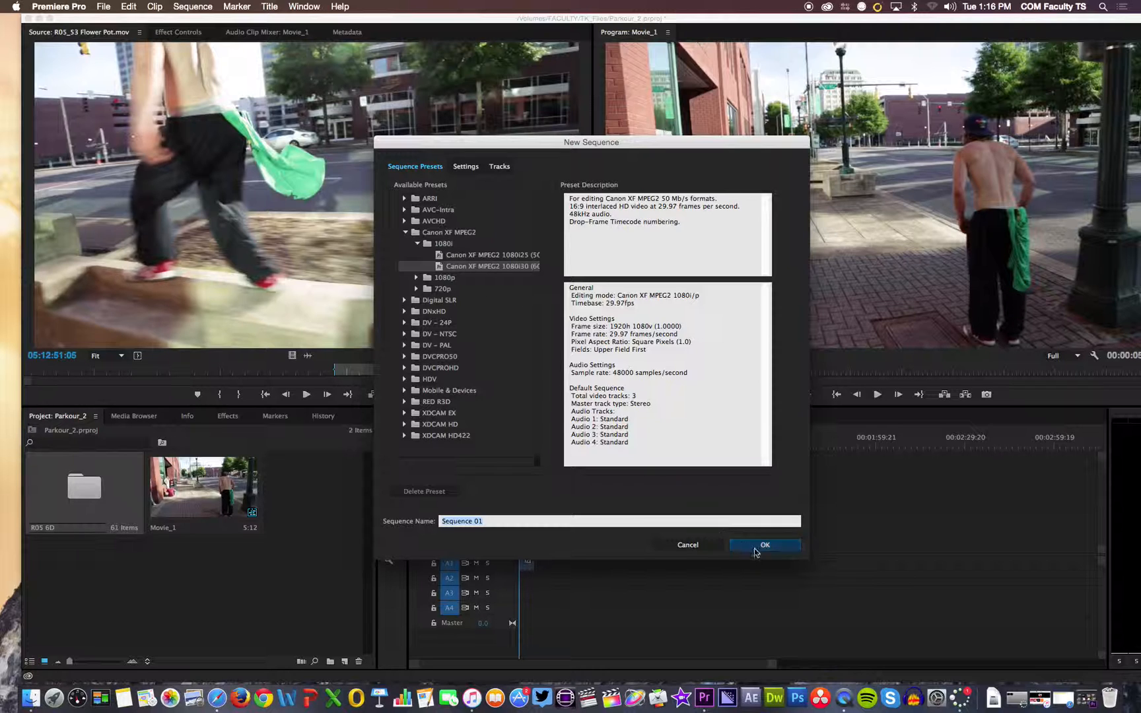
{"action": "left_click", "coordinate": [674, 543]}
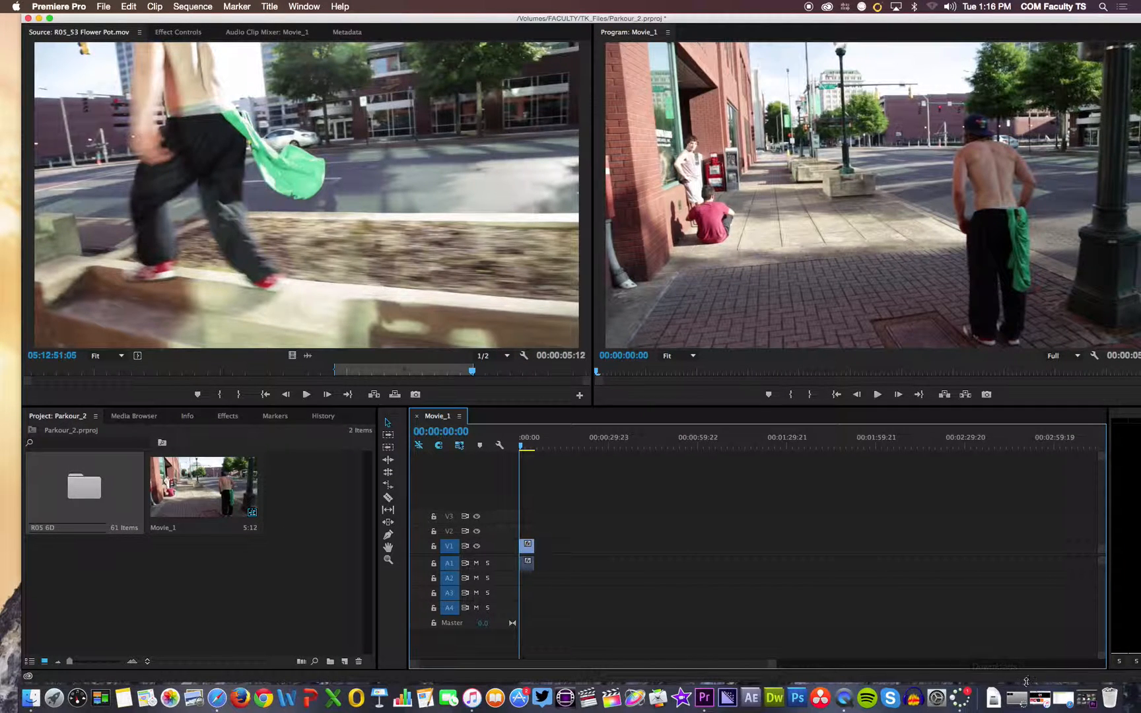
Switch to QuickTime Player.
{"action": "left_click", "coordinate": [846, 703]}
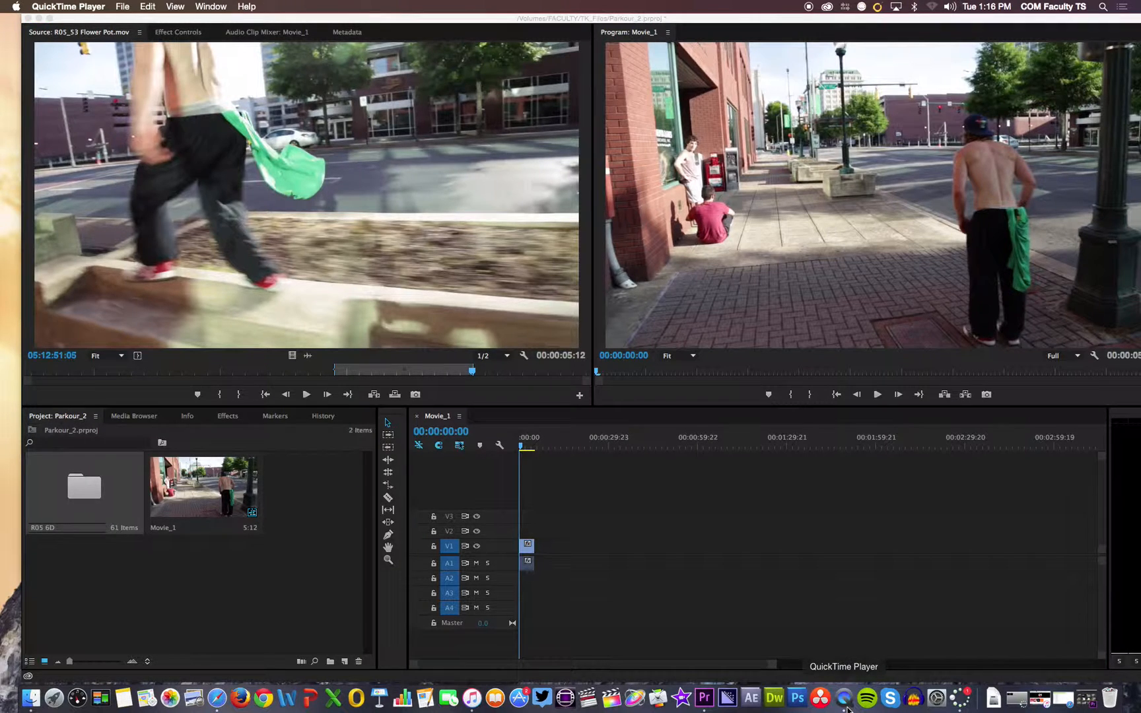